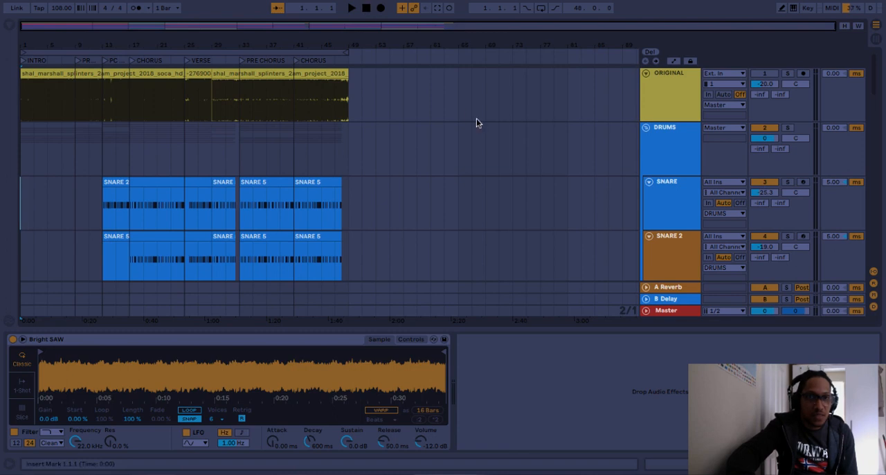
- Play the arrangement from the intro, alternately soloing and unsoloing the ORIGINAL track to compare it with the remake, and return to the start
key(space)
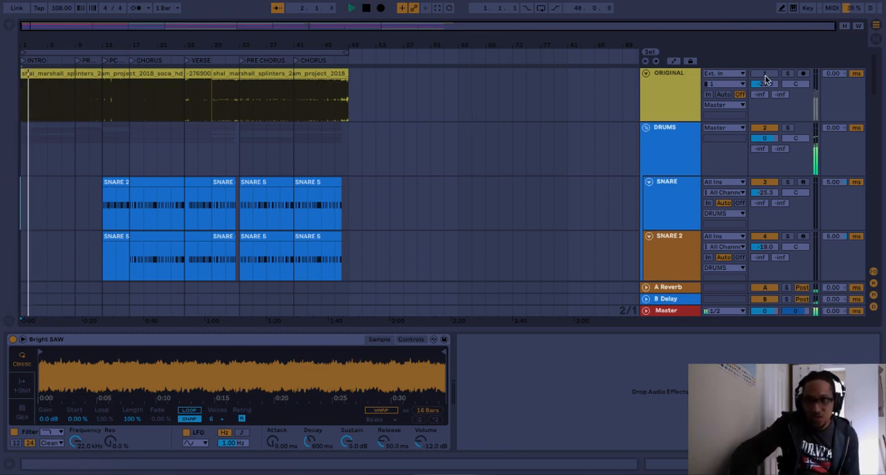
click(787, 75)
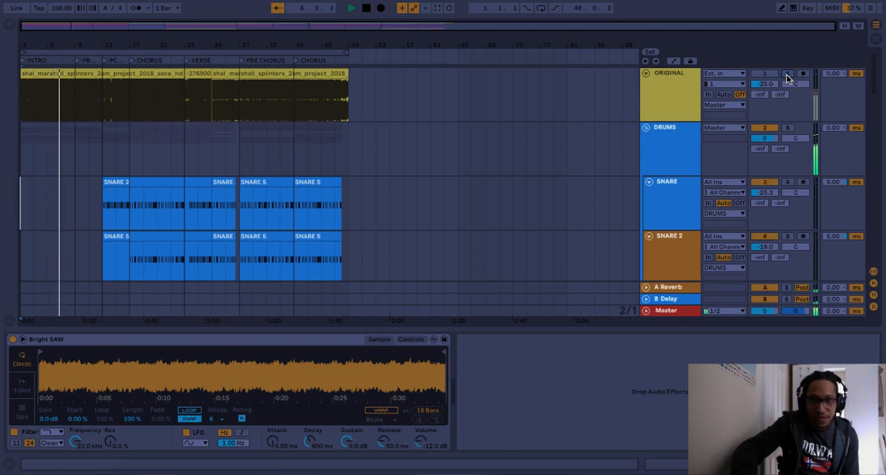
click(787, 74)
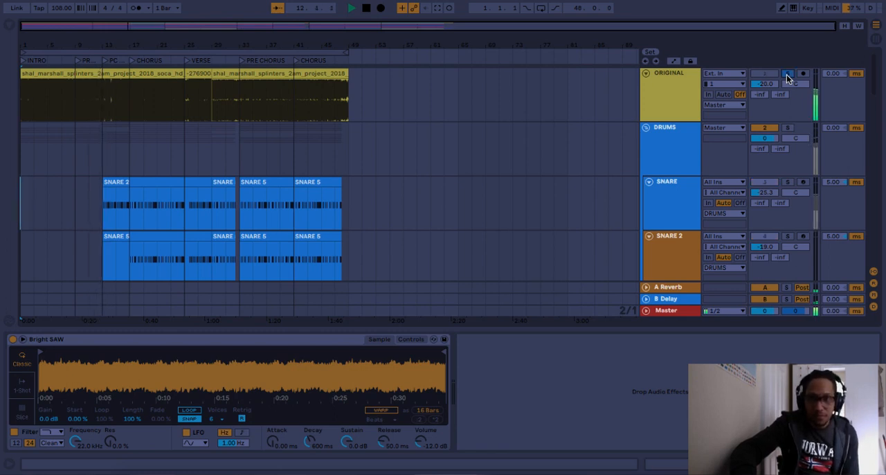
click(787, 73)
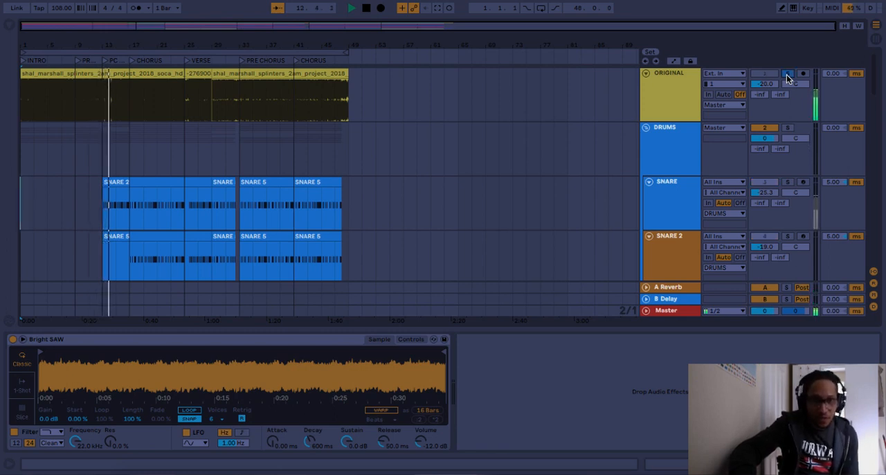
click(787, 74)
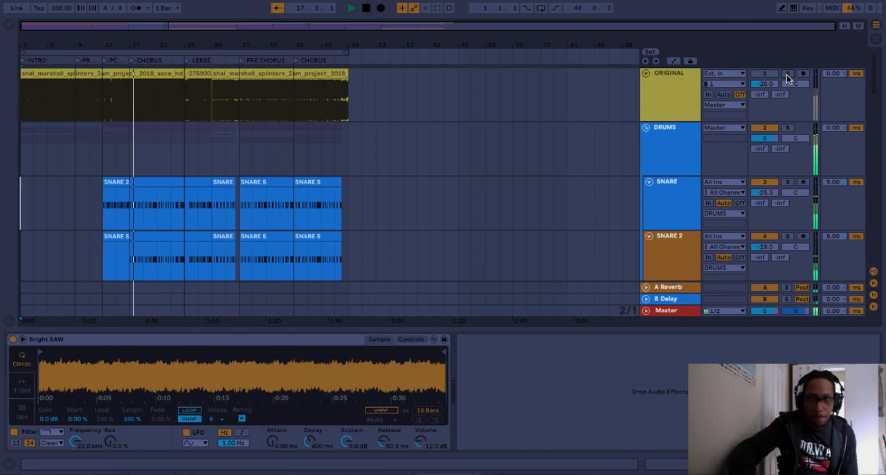
click(787, 75)
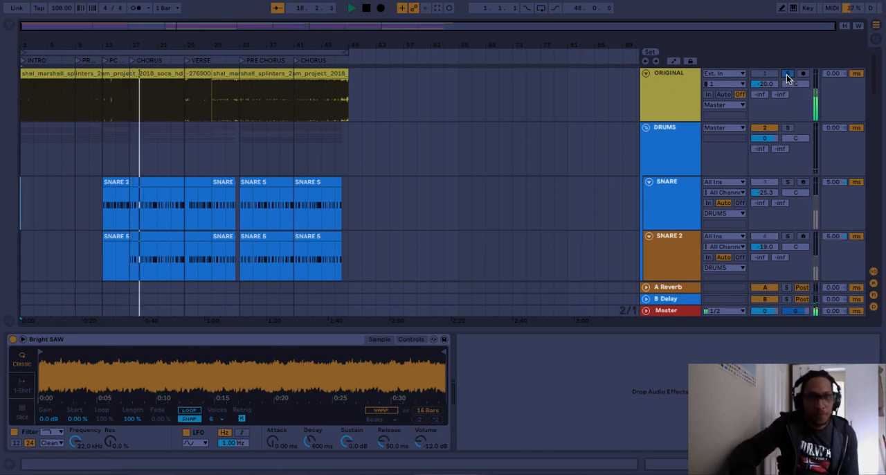
click(787, 75)
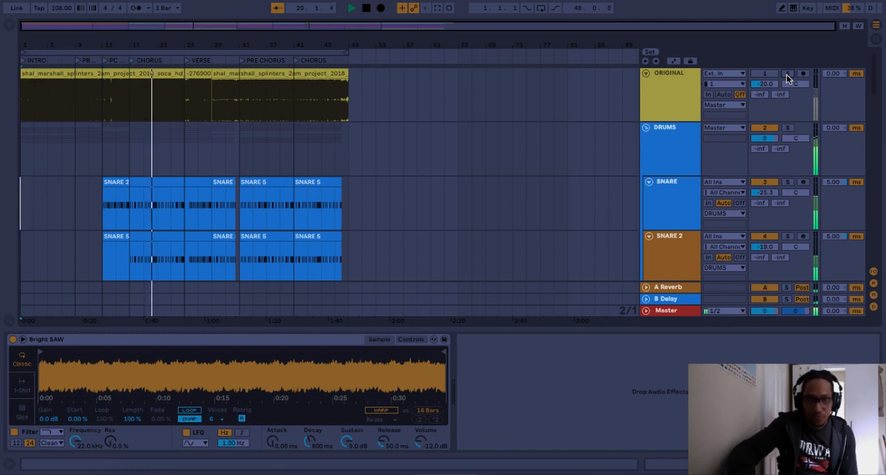
click(787, 75)
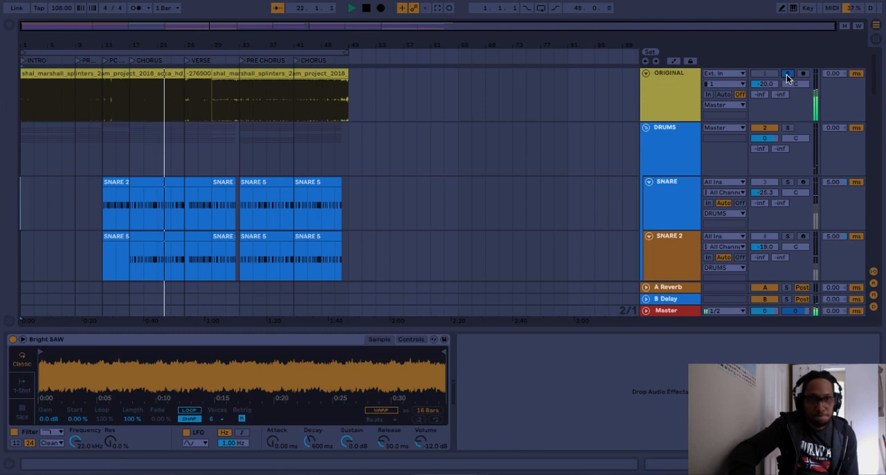
click(787, 75)
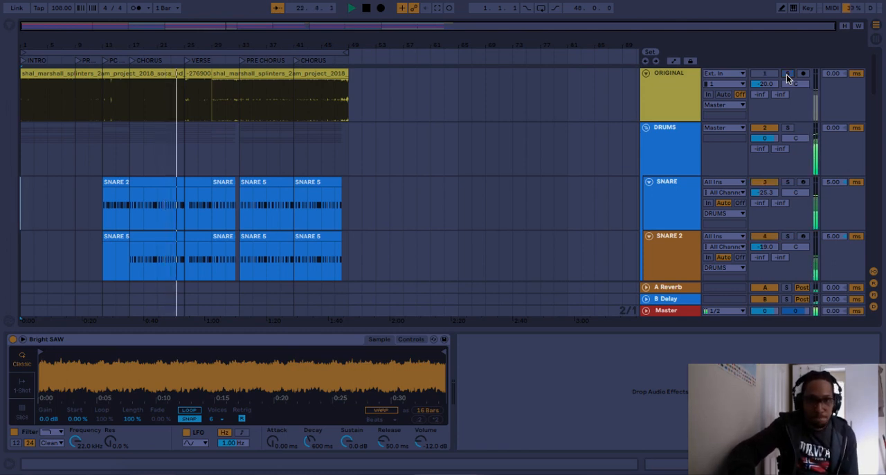
click(787, 74)
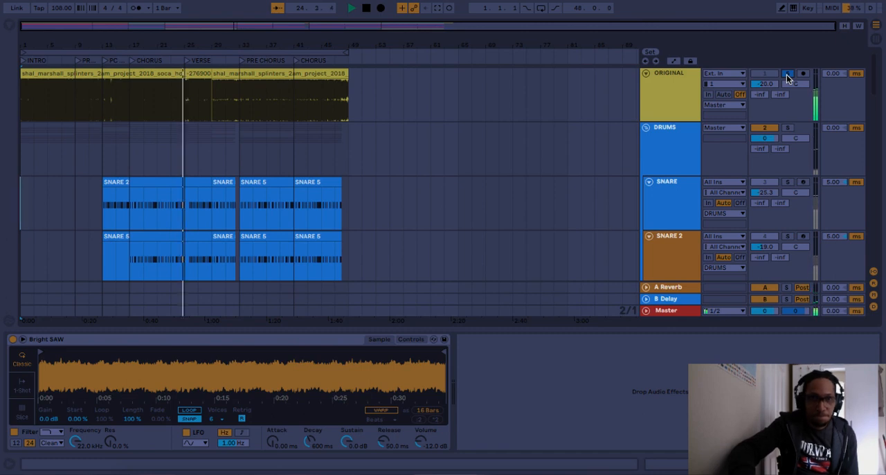
click(787, 75)
click(787, 75)
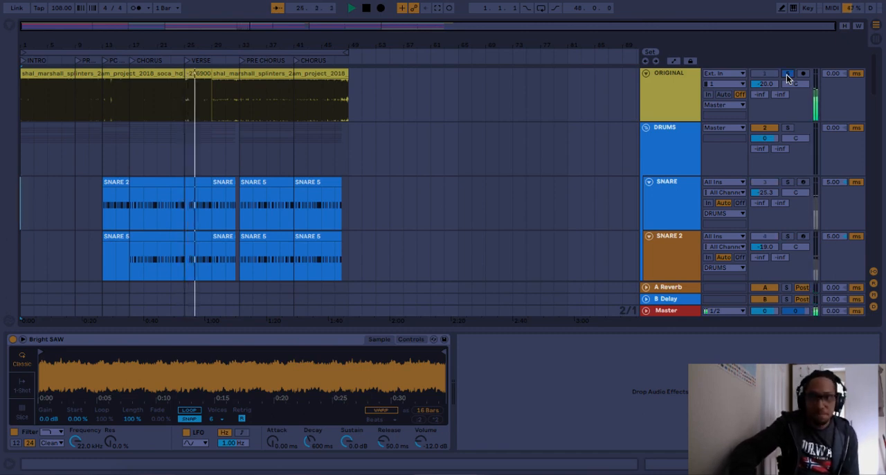
click(787, 75)
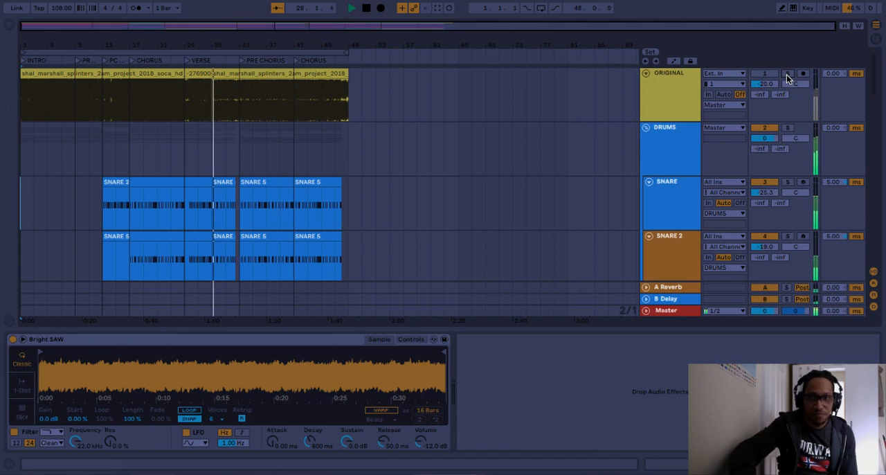
click(787, 75)
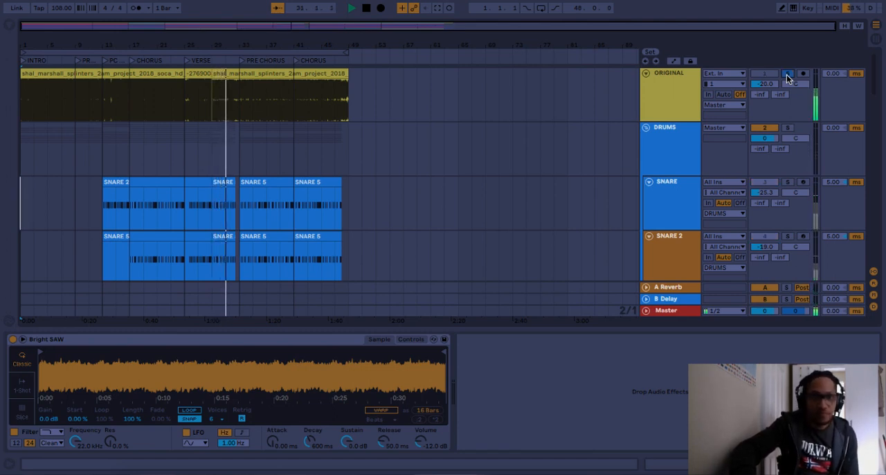
click(787, 75)
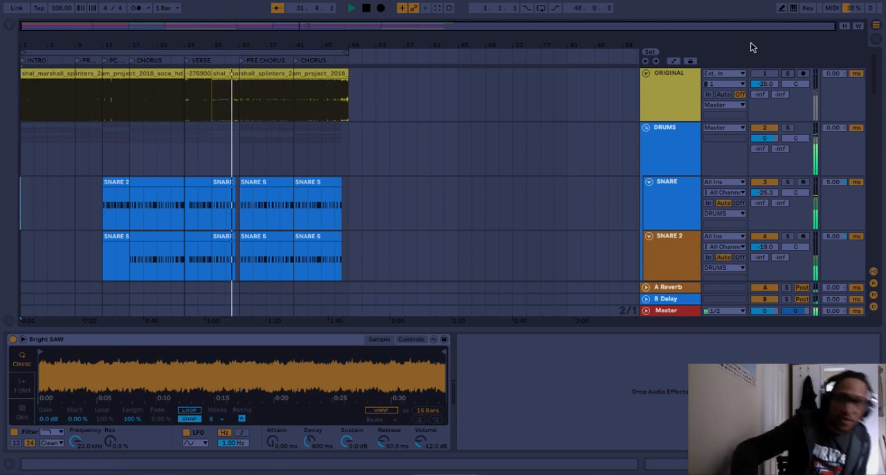
click(367, 8)
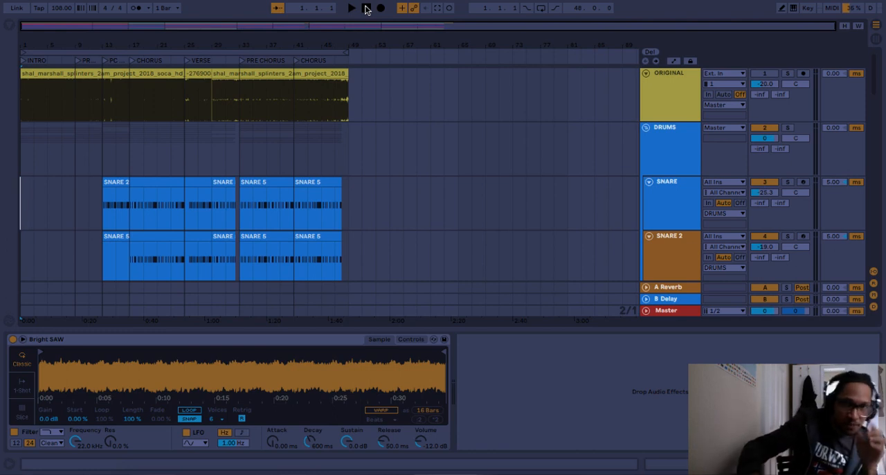
click(366, 8)
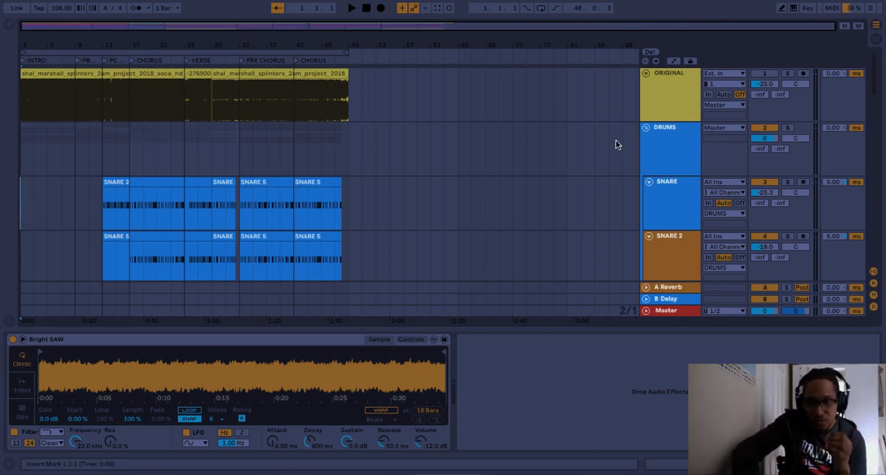
- Solo the GATE CHAIN track and listen to its part from the start of the intro
click(649, 182)
click(650, 181)
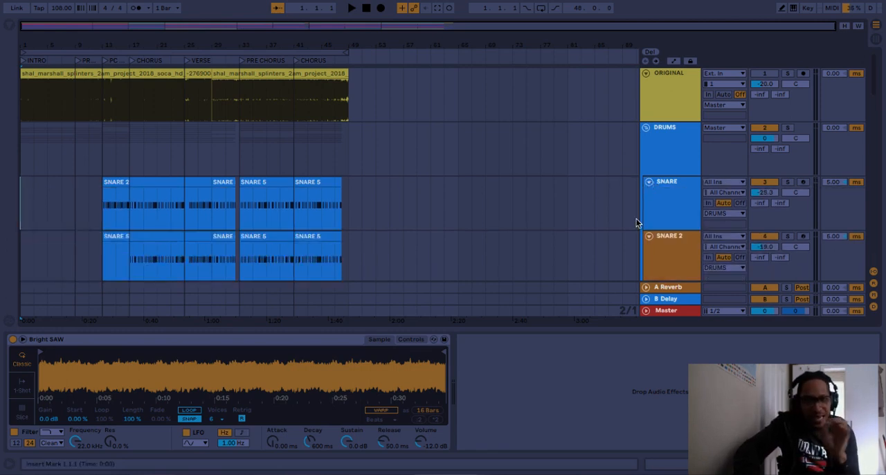
scroll(636, 218, down, 10)
scroll(675, 211, down, 10)
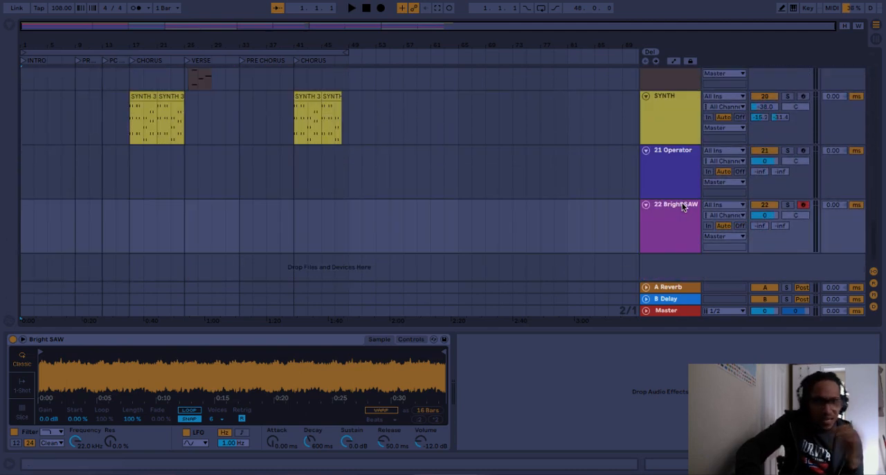
scroll(682, 206, up, 10)
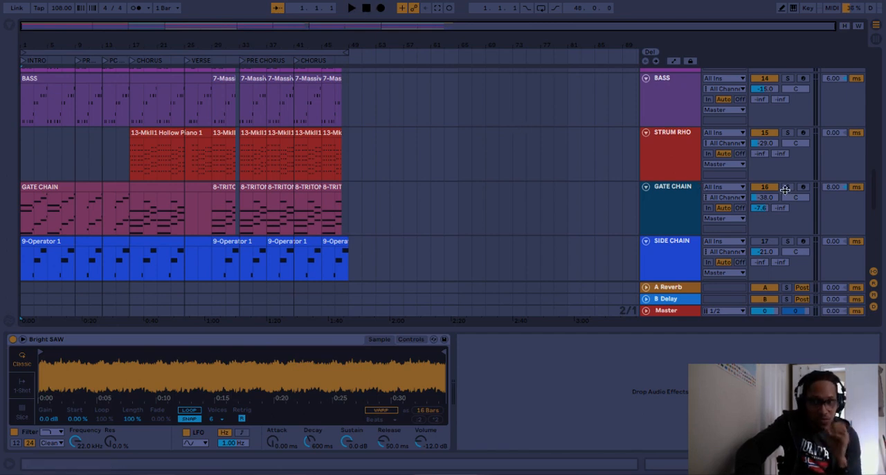
scroll(591, 201, down, 1)
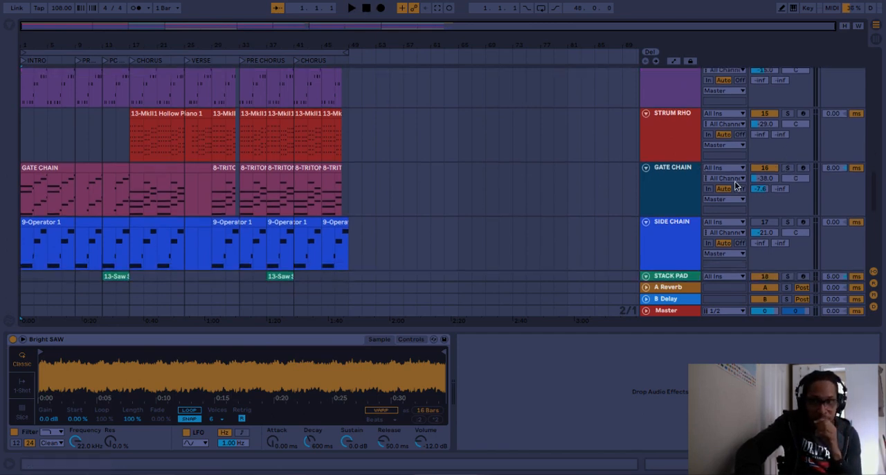
key(space)
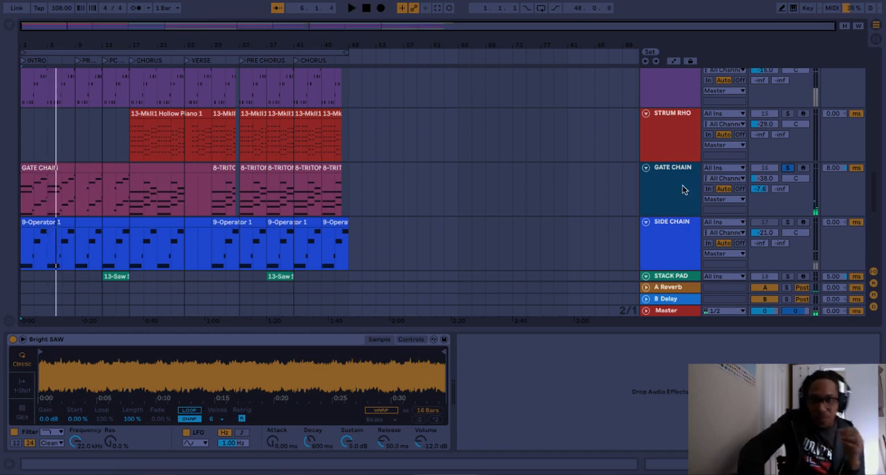
- Inspect the instruments on the 21 Operator and 22 Bright SAW tracks and solo 22 Bright SAW to audition its sound
scroll(672, 192, down, 8)
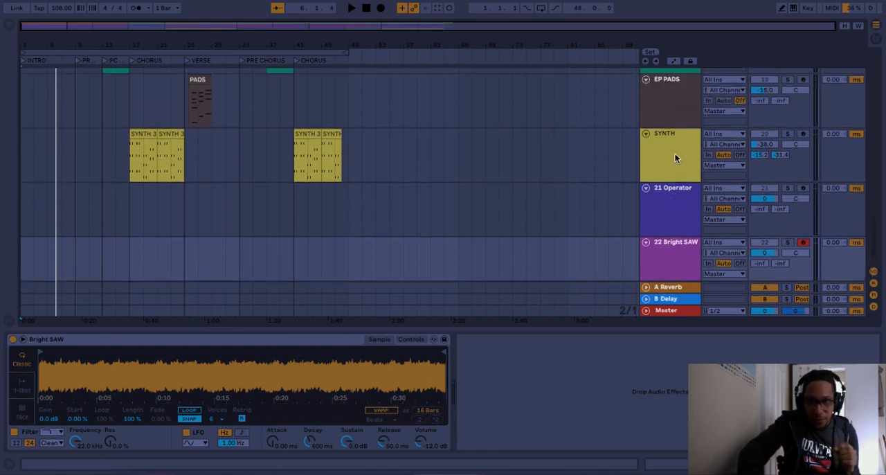
scroll(669, 199, down, 2)
click(671, 197)
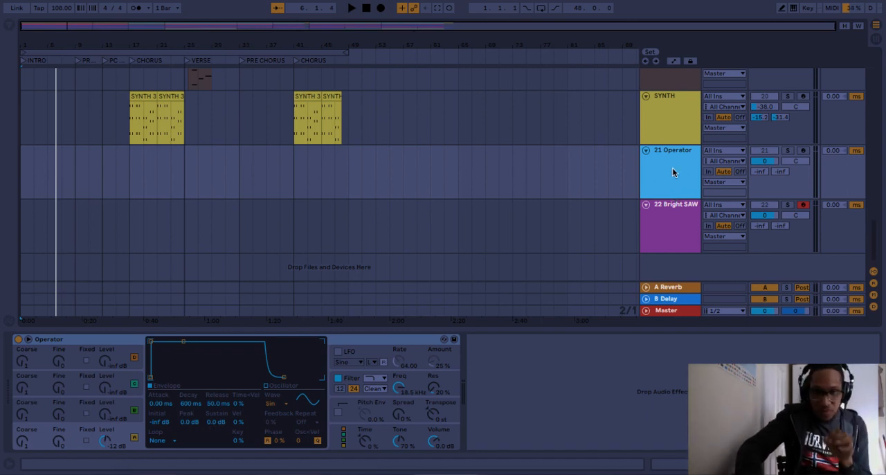
click(666, 224)
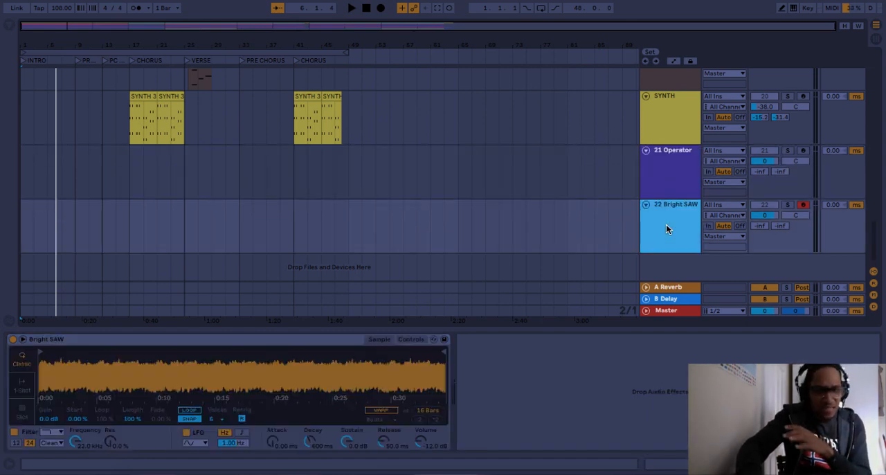
click(788, 205)
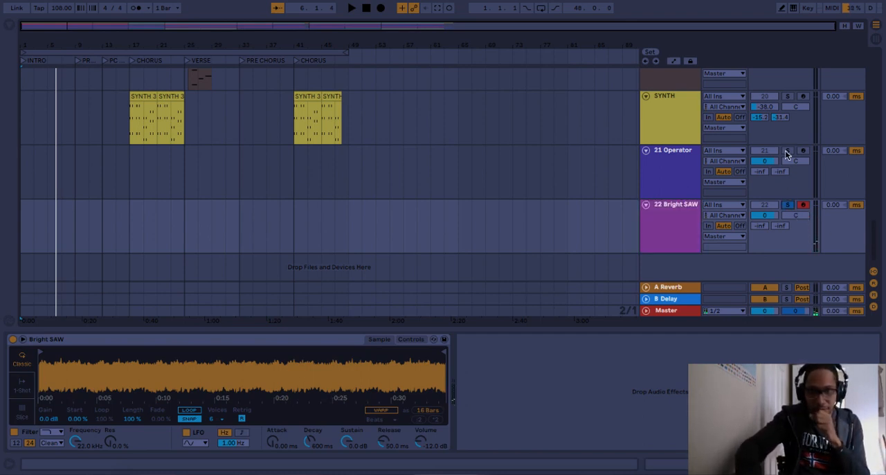
- Add an Arpeggiator MIDI effect before the Operator on the 21 Operator track and set its rate to 1/16
click(695, 168)
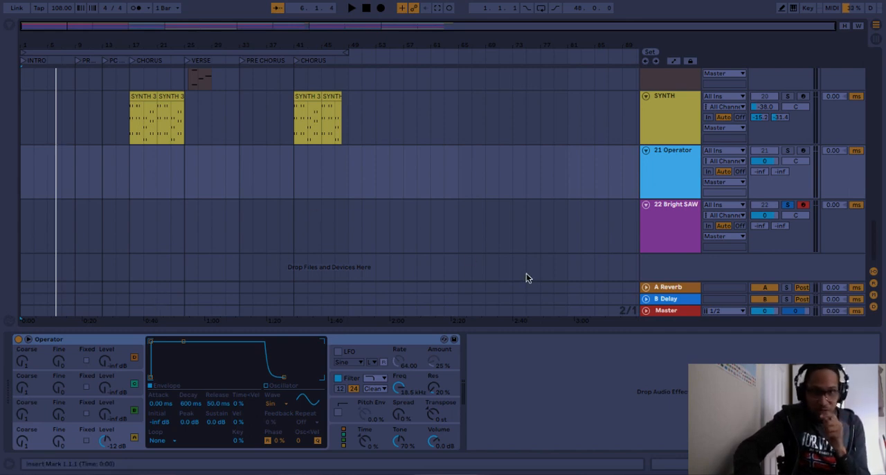
click(10, 26)
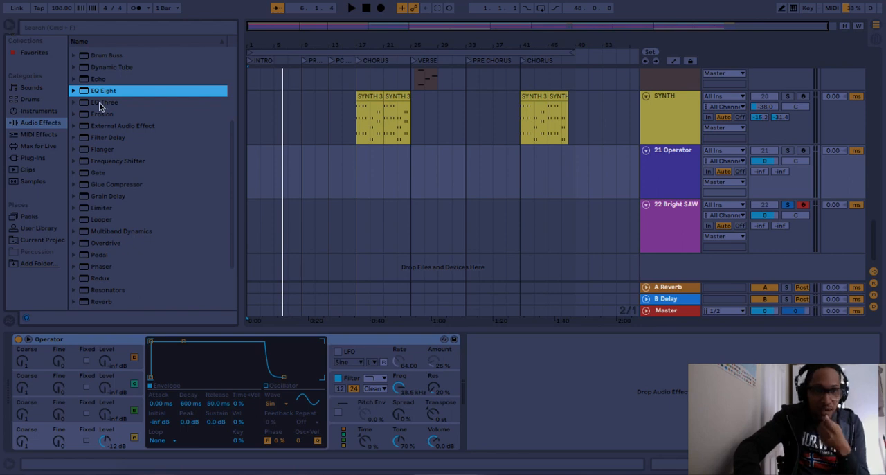
click(50, 135)
click(119, 55)
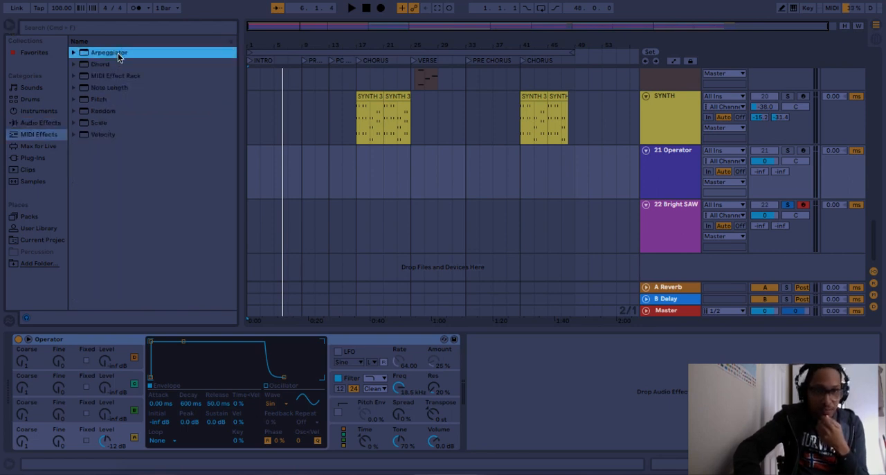
double_click(117, 54)
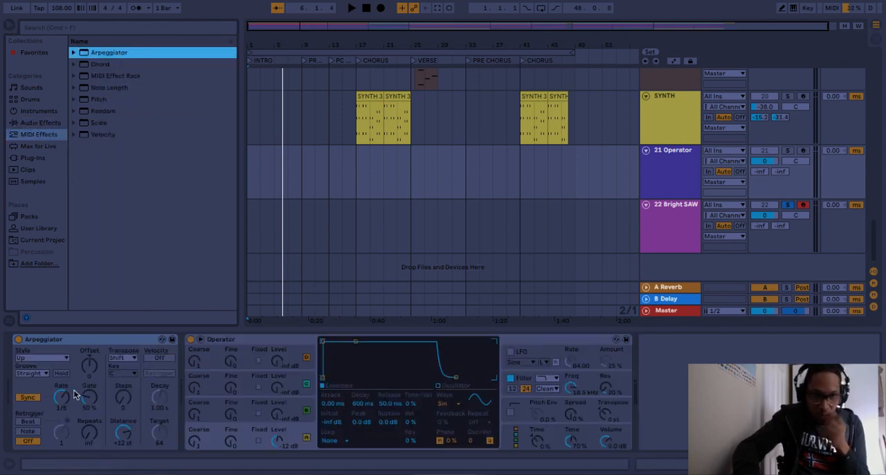
drag(61, 395, 61, 390)
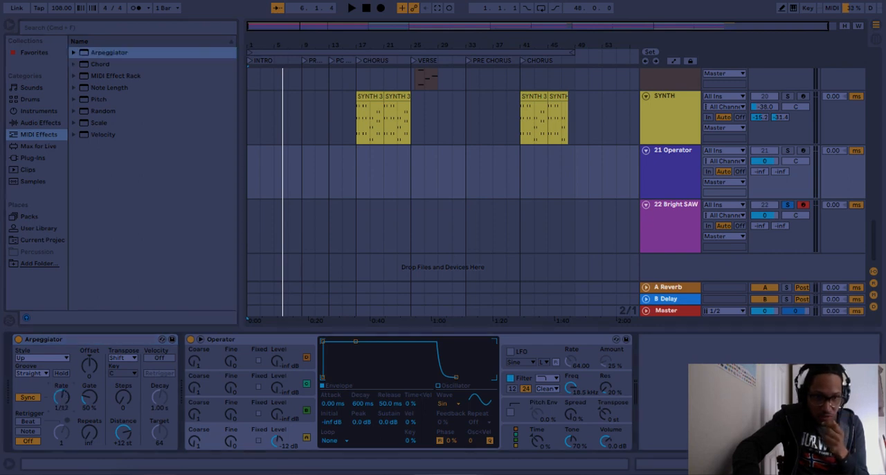
- Arm the 21 Operator track for recording and leave no track soloed while auditioning the arpeggiated sound
click(803, 151)
click(789, 151)
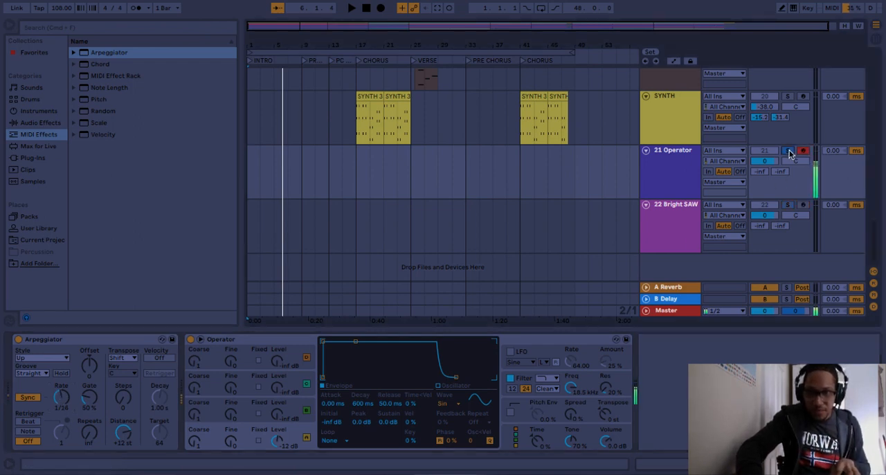
click(687, 185)
- Add a Gate audio effect after the instrument on the 22 Bright SAW track
click(677, 236)
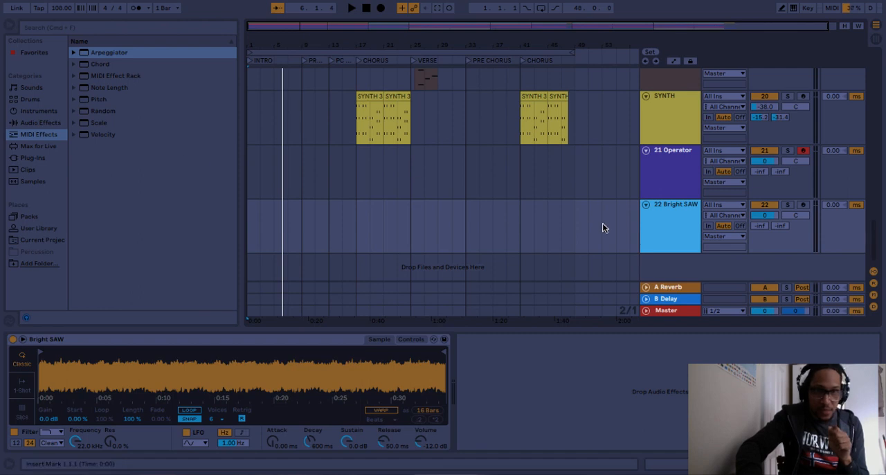
click(39, 111)
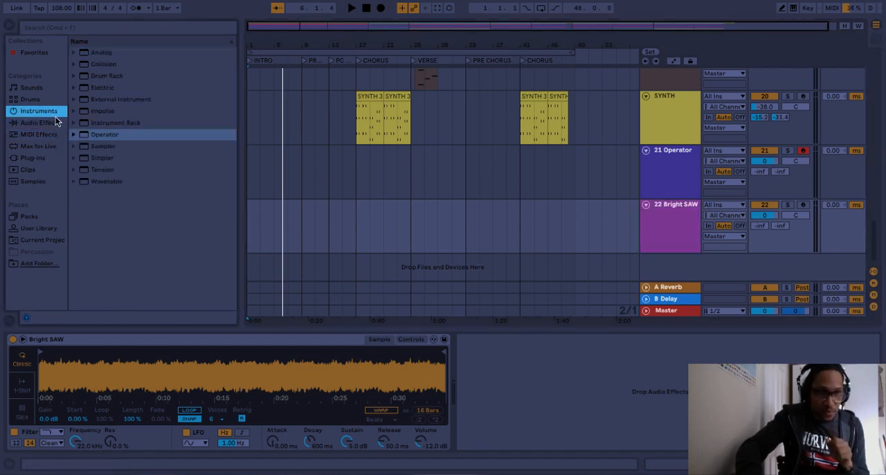
click(46, 123)
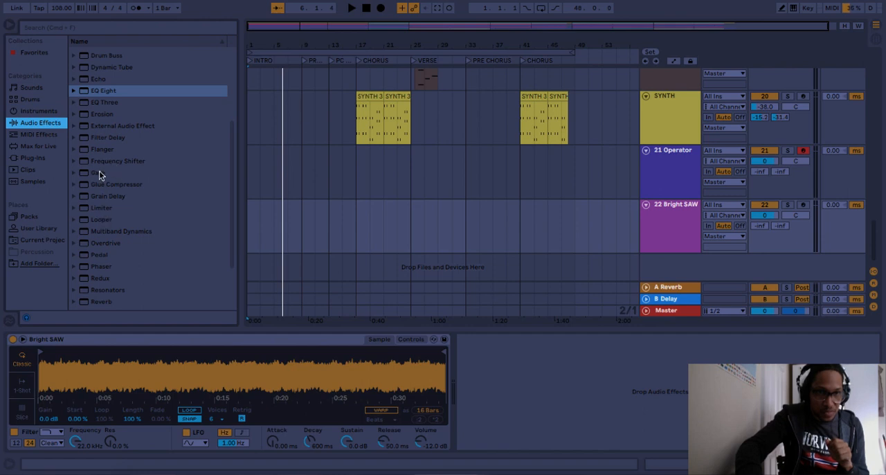
double_click(99, 172)
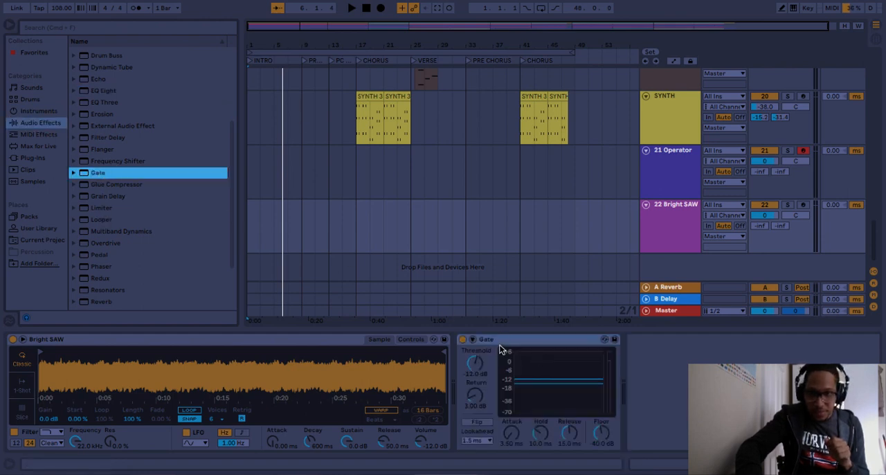
- Copy the first 9-Operator 1 clip from the SIDE CHAIN track to bar 1 of 21 Operator and shorten it to four bars
click(666, 196)
scroll(660, 181, up, 5)
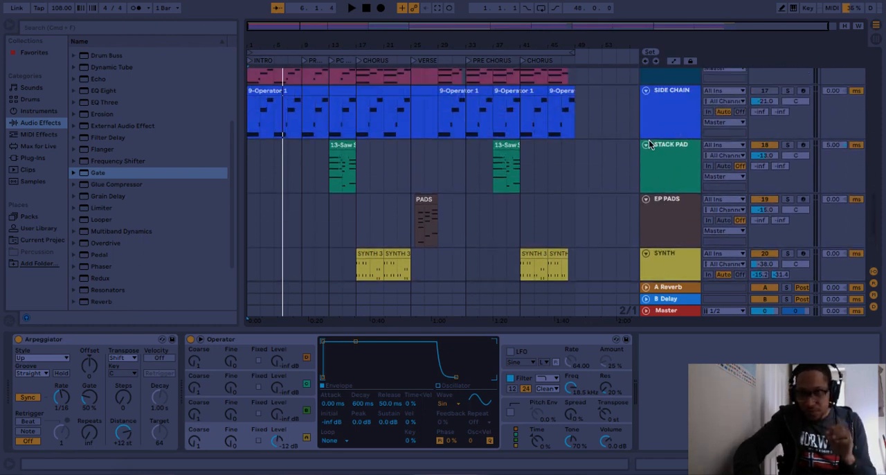
click(277, 91)
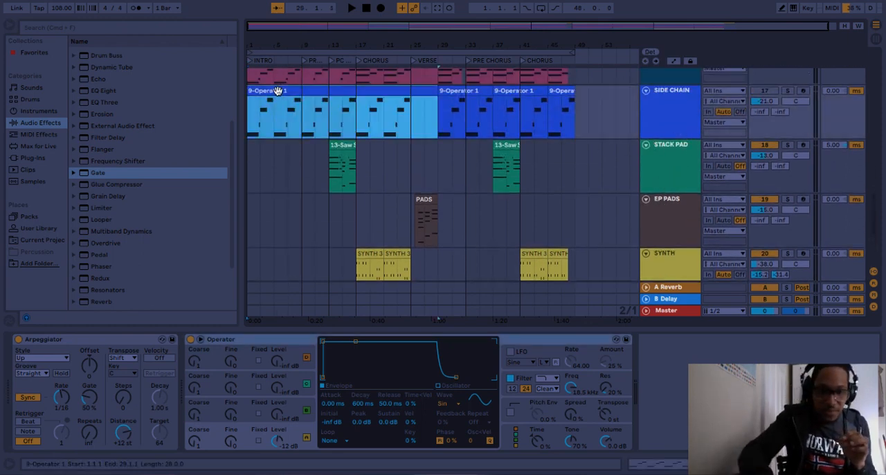
scroll(308, 164, down, 5)
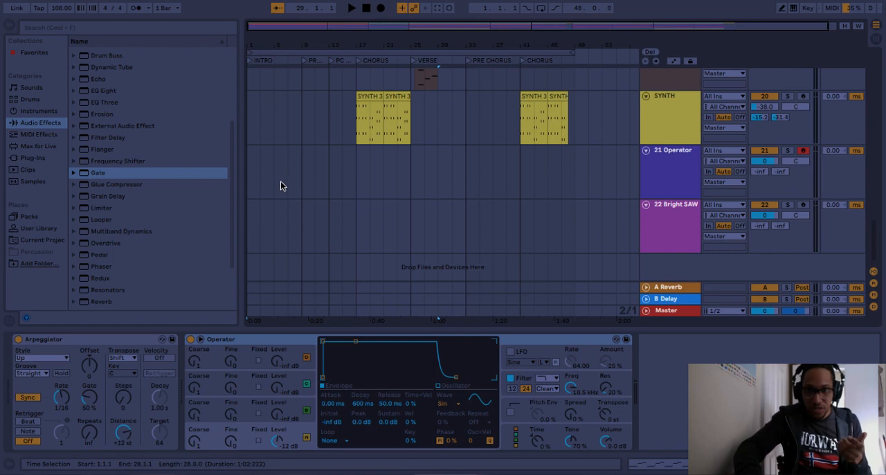
click(248, 171)
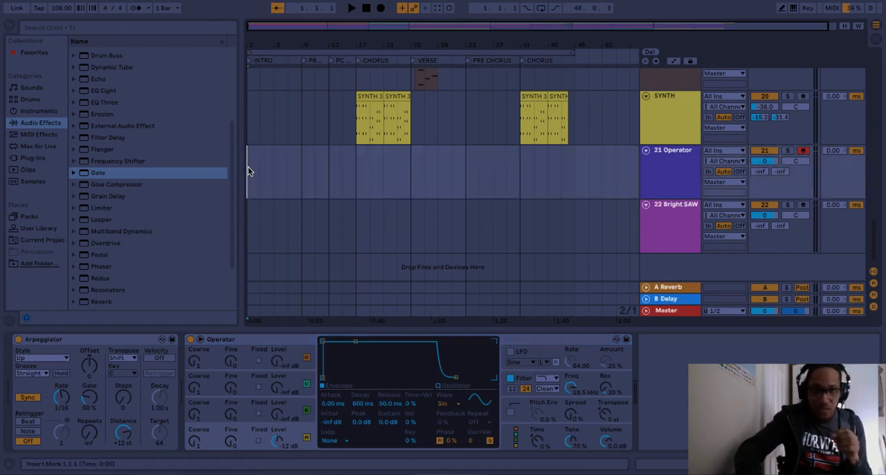
key(ctrl+v)
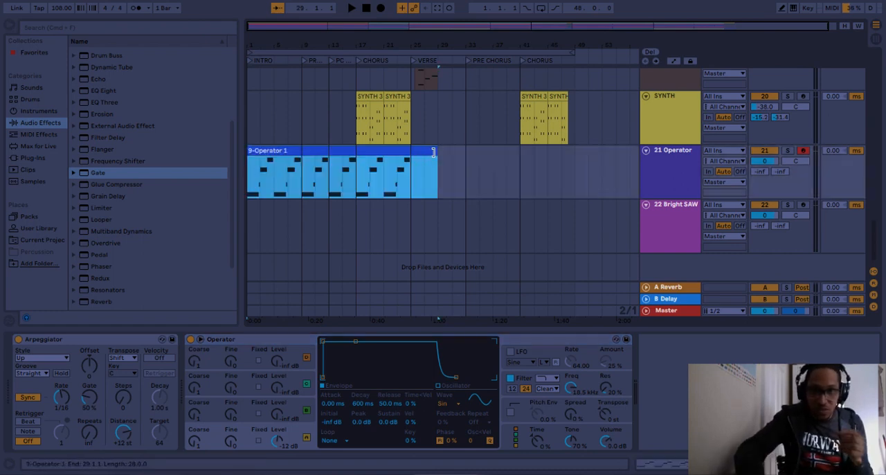
drag(434, 151, 271, 156)
drag(306, 160, 274, 160)
- Audition the arpeggiated clip with 21 Operator soloed, leaving the track unsoloed when playback stops
click(786, 153)
key(space)
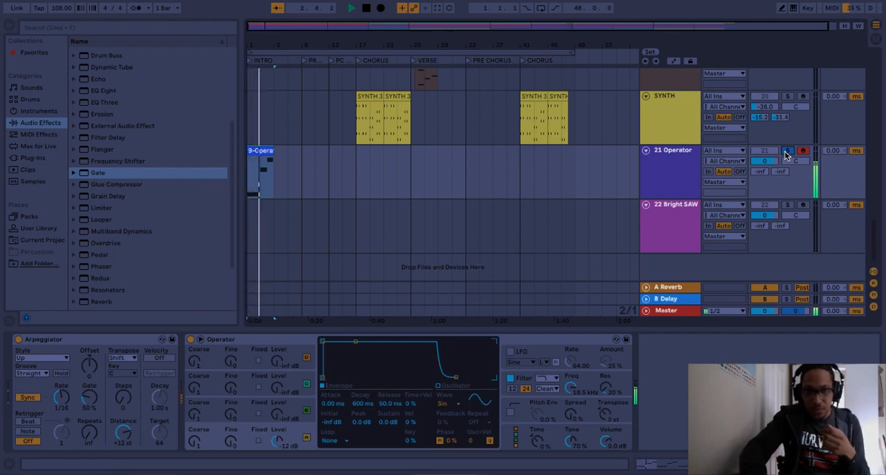
key(space)
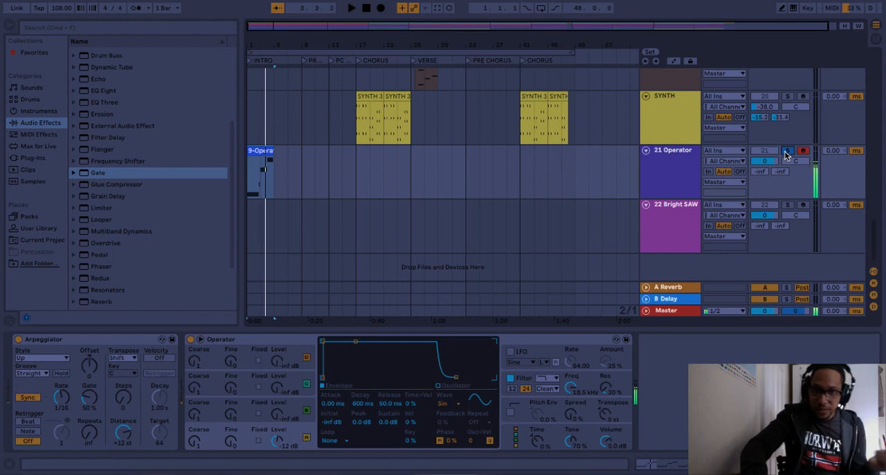
click(668, 176)
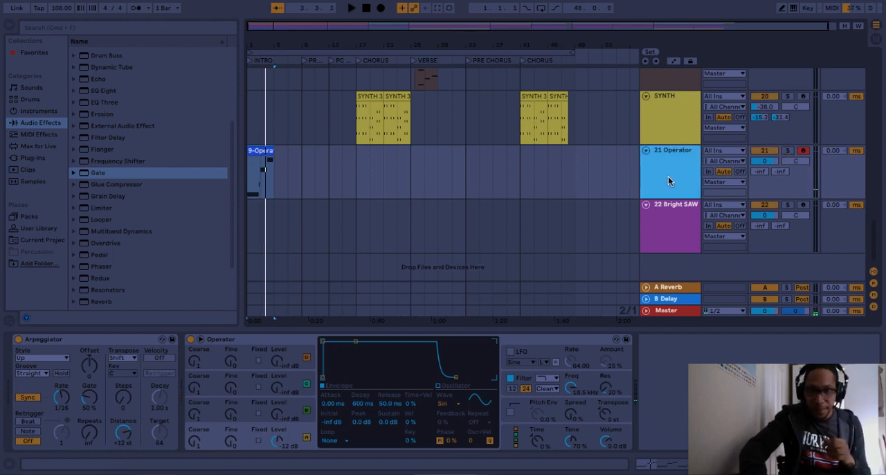
- Enable the sidechain of the Gate on 22 Bright SAW and choose 21-Operator as its audio source
click(682, 236)
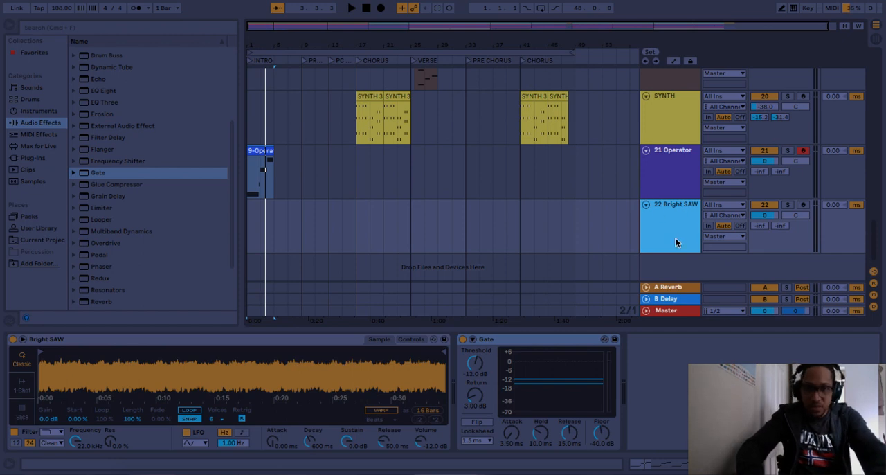
scroll(649, 216, up, 5)
scroll(661, 190, down, 5)
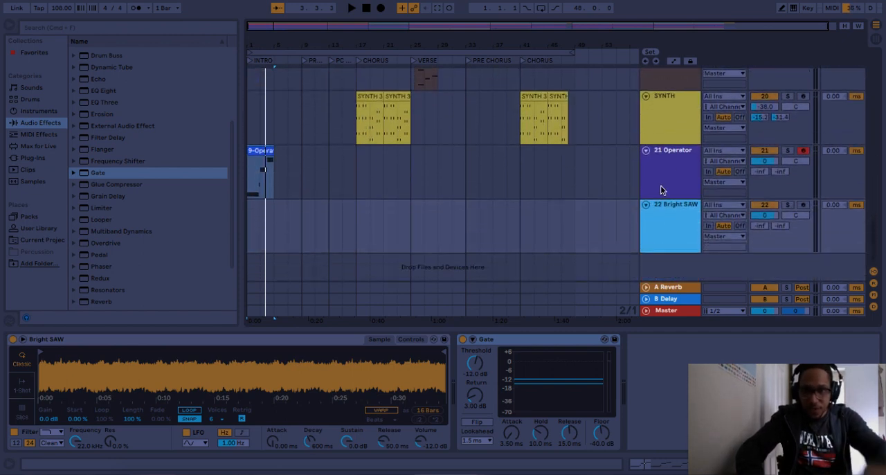
click(673, 157)
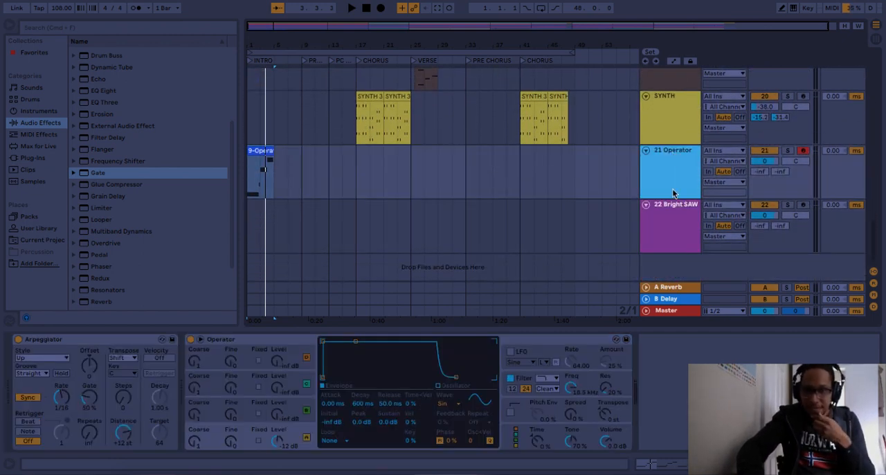
click(670, 246)
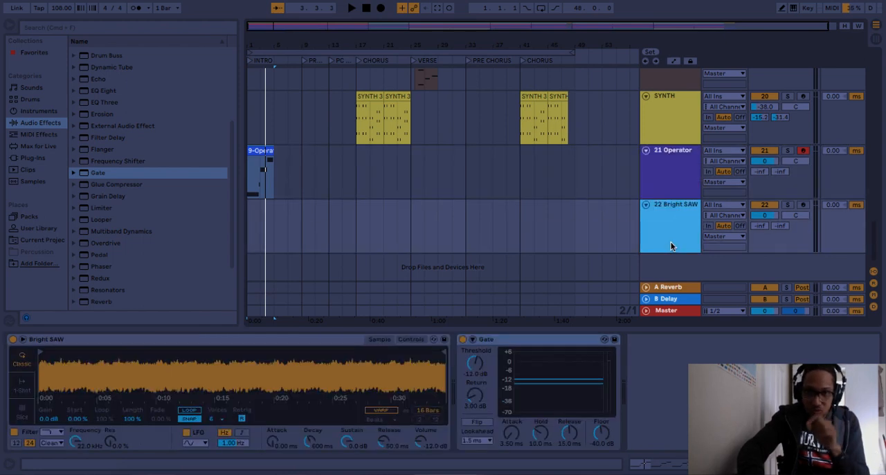
click(473, 340)
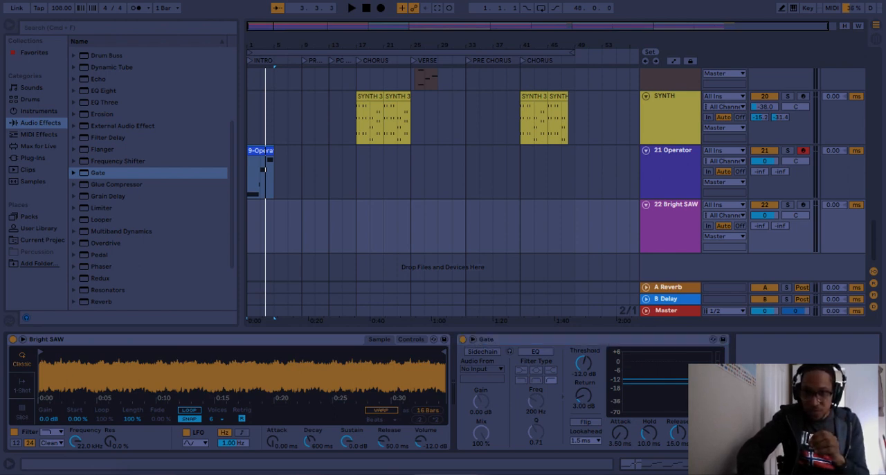
click(479, 369)
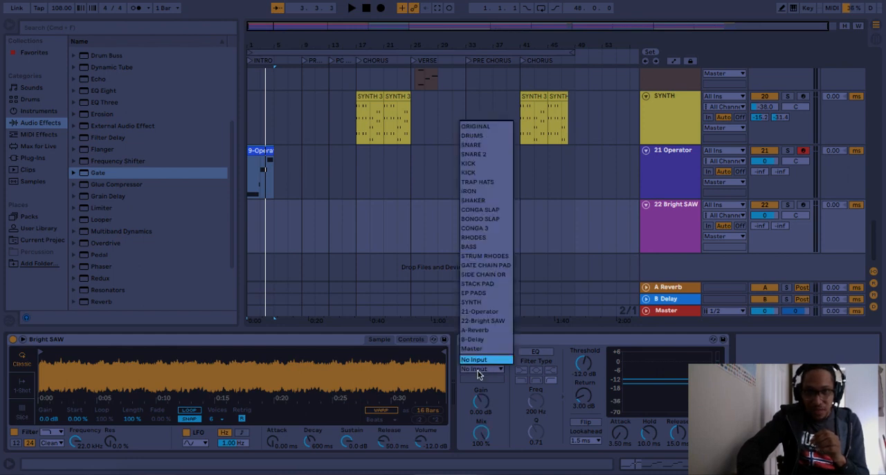
click(492, 311)
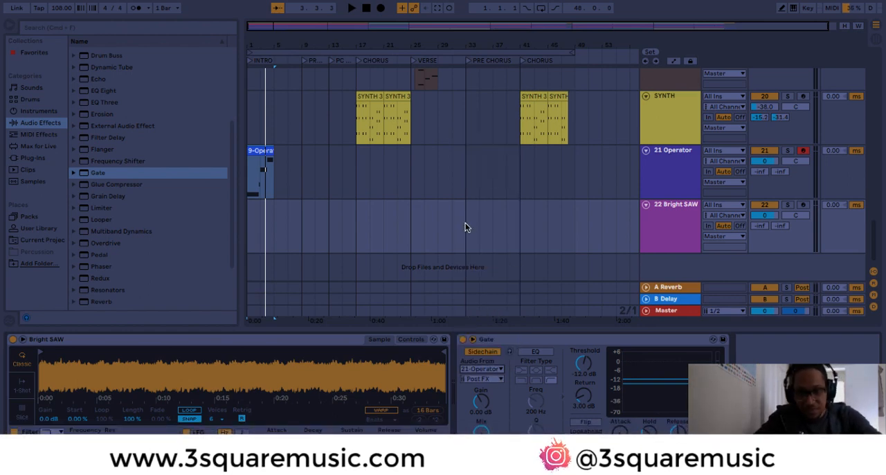
- Copy the first GATE CHAIN clip to bar 1 of 22 Bright SAW and shorten it to four bars
scroll(465, 227, up, 6)
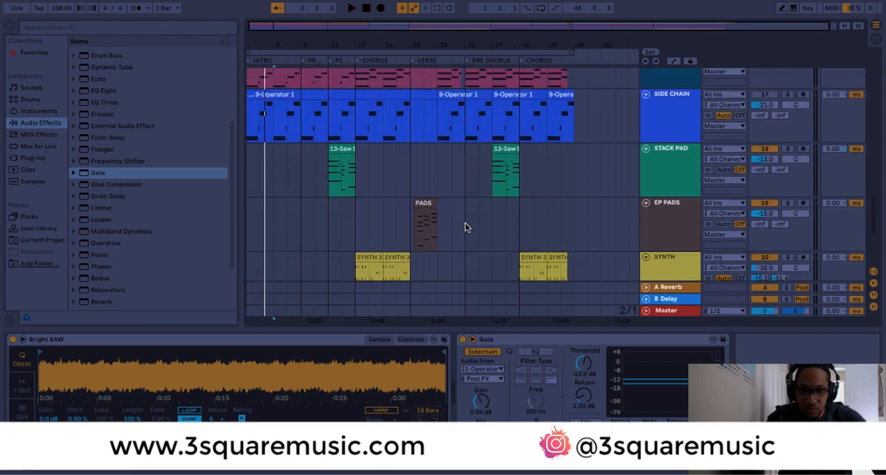
scroll(466, 227, up, 3)
click(282, 97)
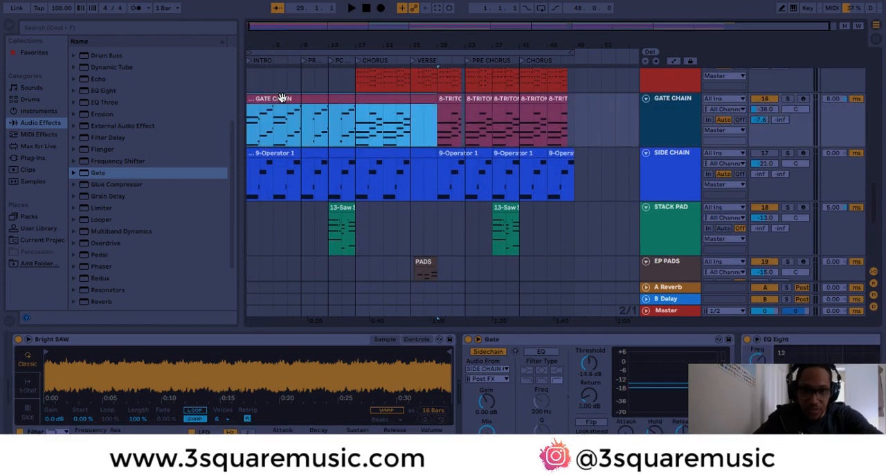
scroll(282, 96, down, 10)
click(251, 226)
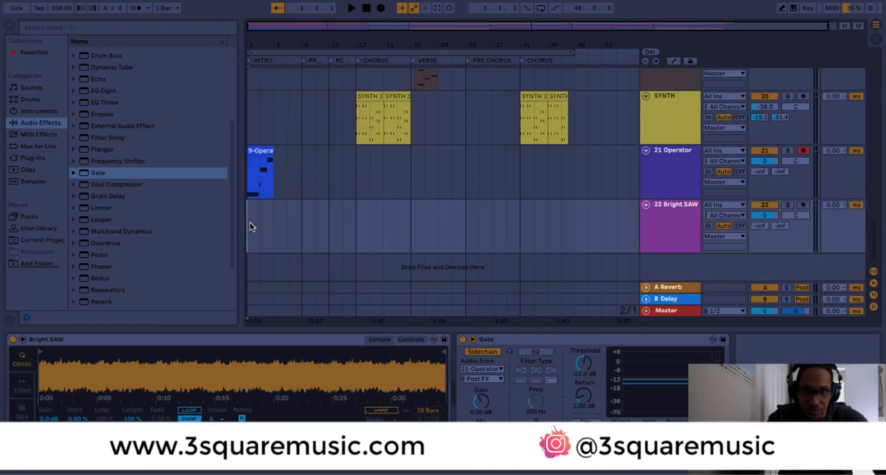
key(ctrl+v)
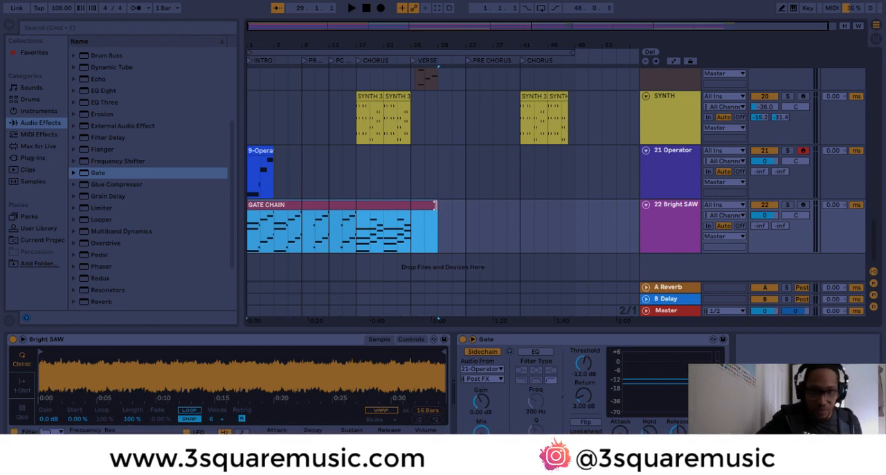
drag(432, 206, 271, 207)
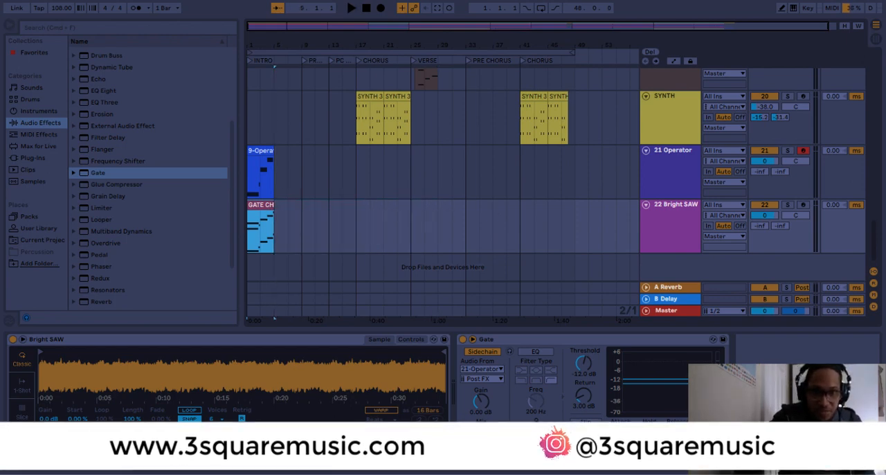
- Shorten the loop range to the first four bars and deactivate the 21 Operator track while auditioning both clips
drag(569, 52, 269, 75)
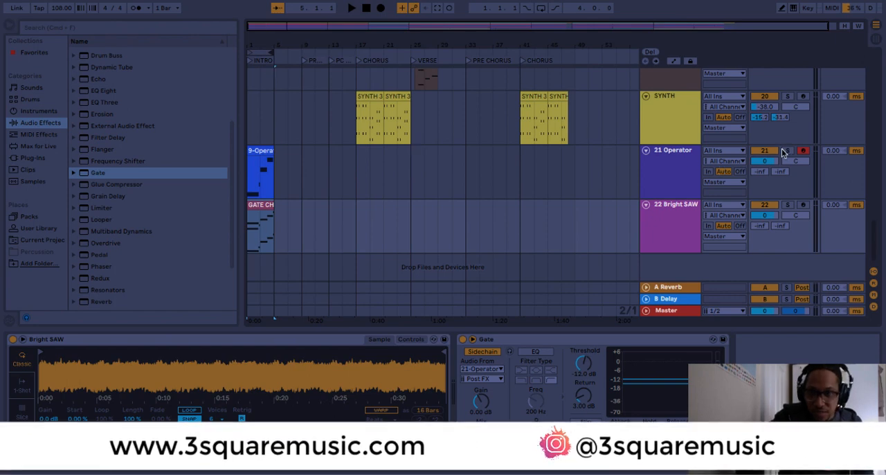
key(space)
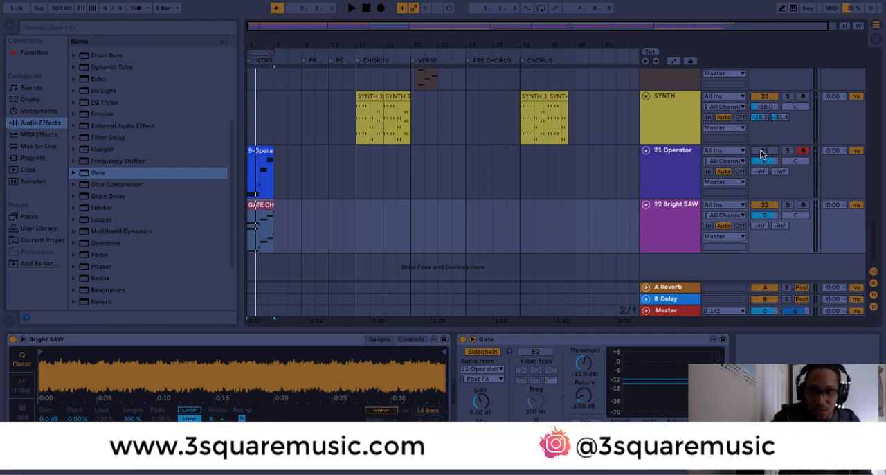
key(space)
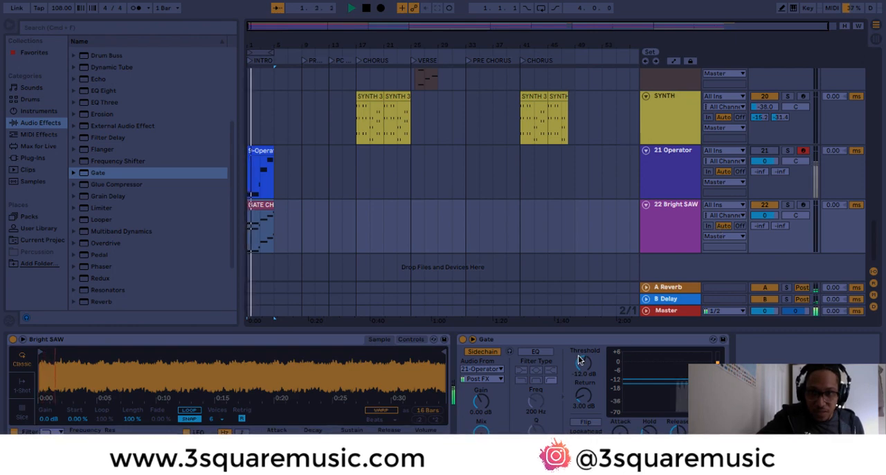
- Set the Gate's threshold to -15.9 dB and its floor to -inf dB, with looped playback switched on
mouse_move(580, 360)
mouse_down()
mouse_move(580, 397)
mouse_move(580, 367)
mouse_up()
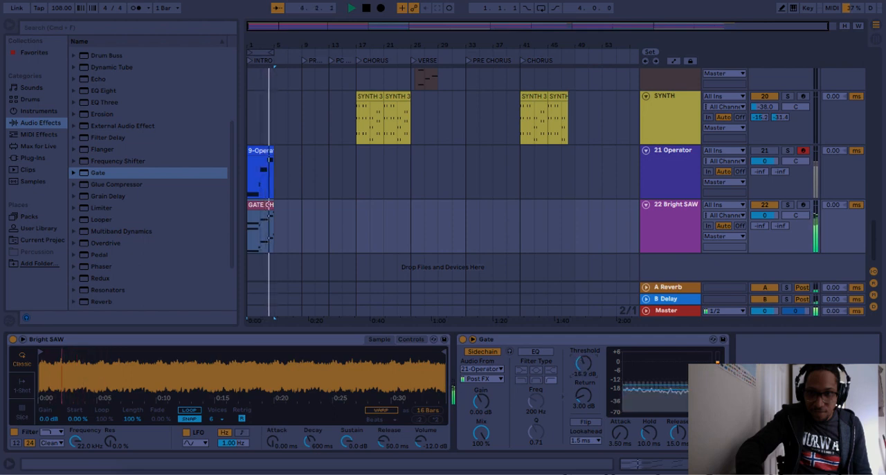
click(541, 8)
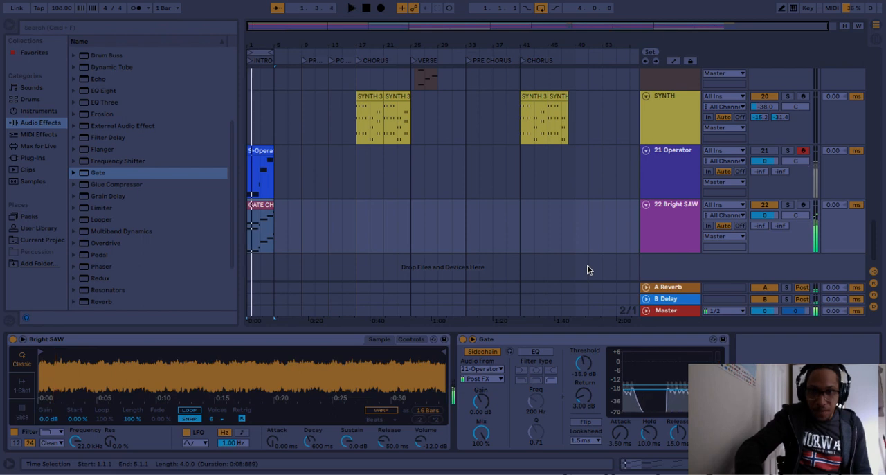
- Add an EQ Eight after the Gate on 22 Bright SAW and enable band 1 as a low cut at 121 Hz
double_click(122, 91)
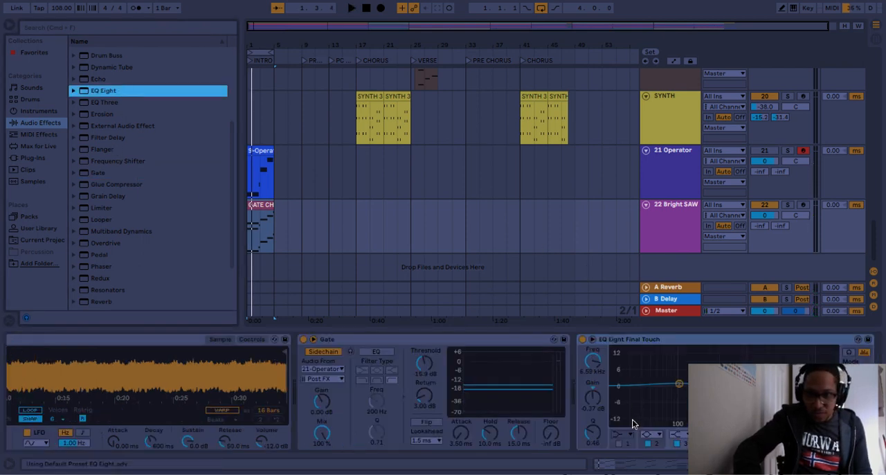
click(622, 438)
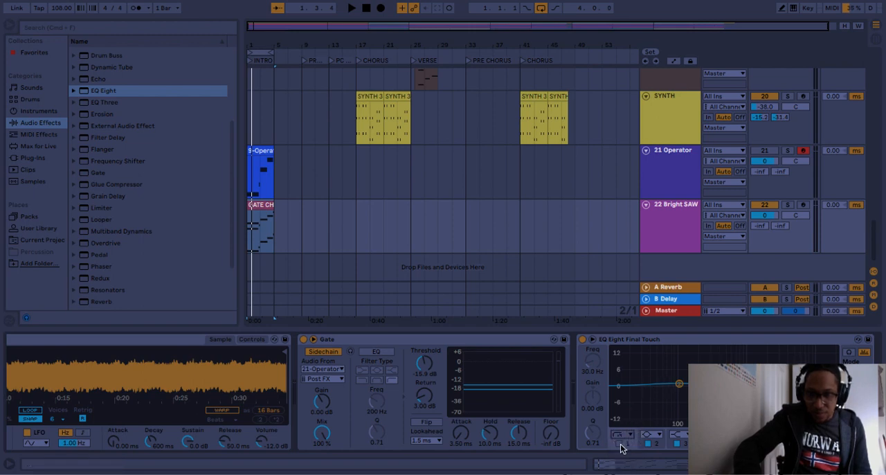
click(619, 443)
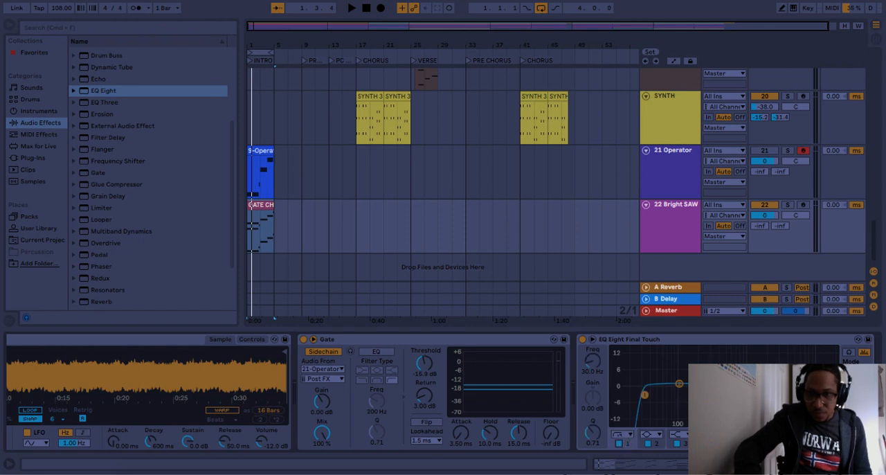
click(678, 437)
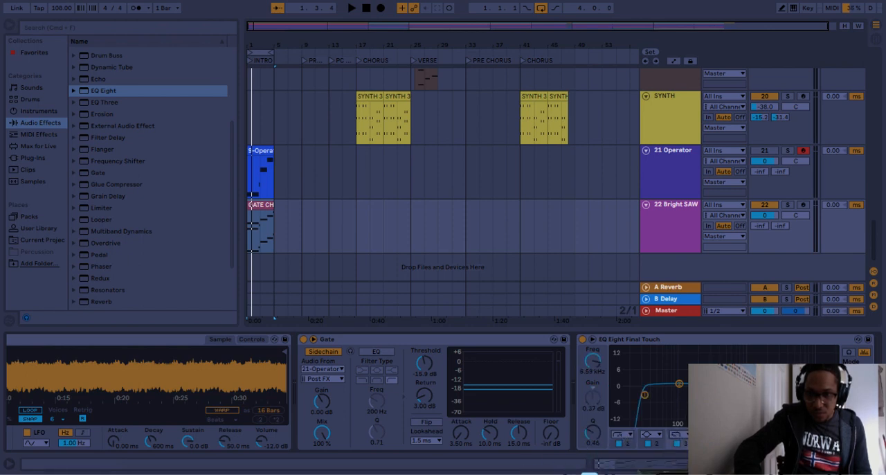
drag(646, 398, 684, 397)
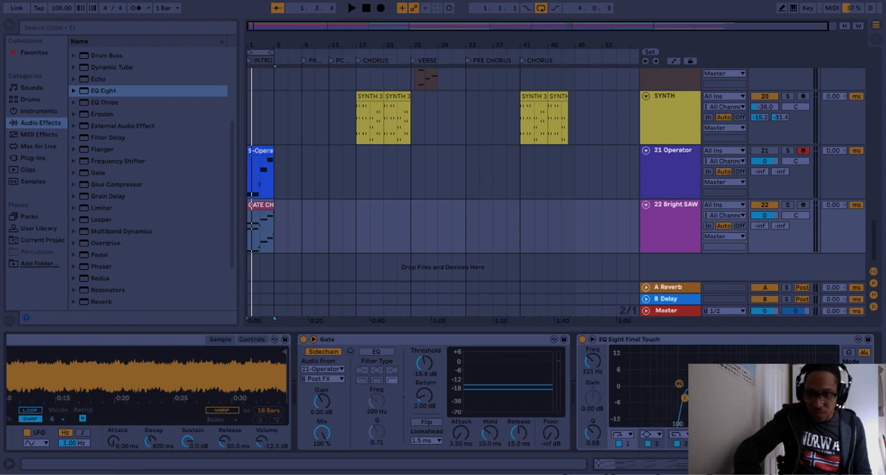
click(761, 386)
- Play the loop and lower the 22 Bright SAW track volume to -10.2 dB
key(space)
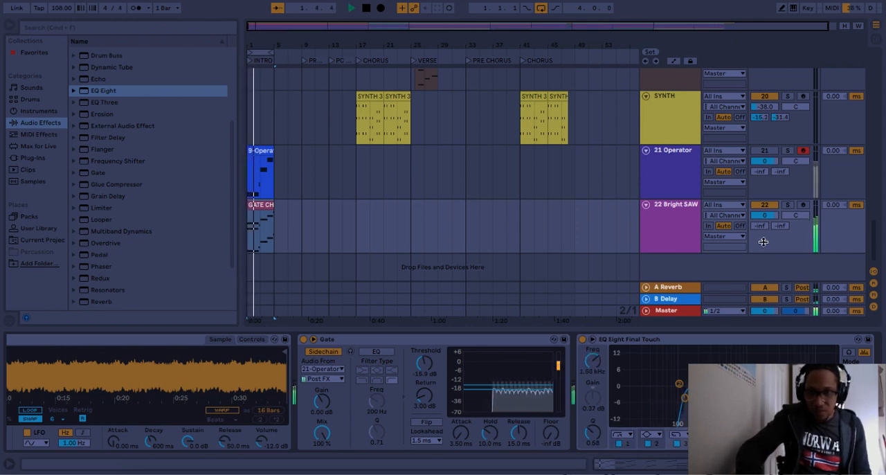
drag(764, 215, 764, 241)
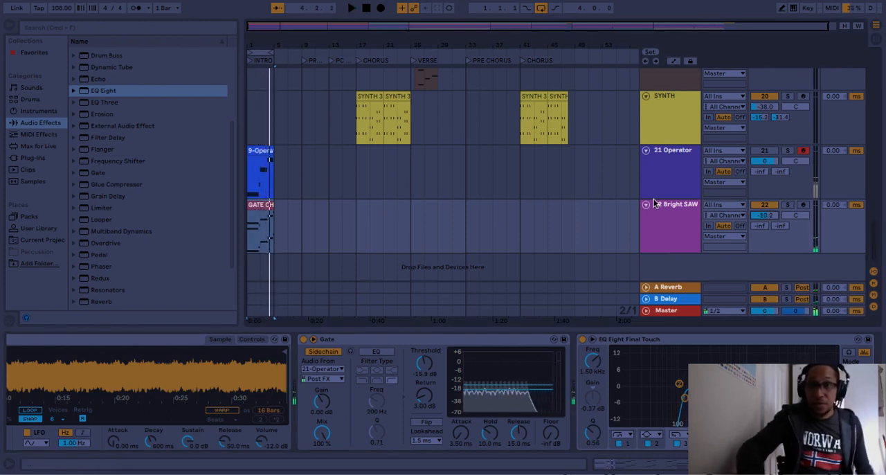
scroll(672, 184, up, 5)
scroll(672, 184, down, 4)
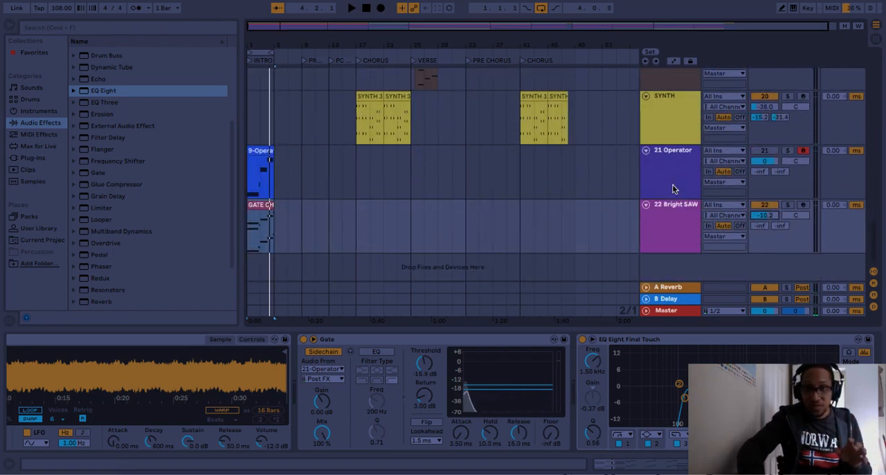
scroll(672, 184, up, 4)
scroll(672, 184, down, 4)
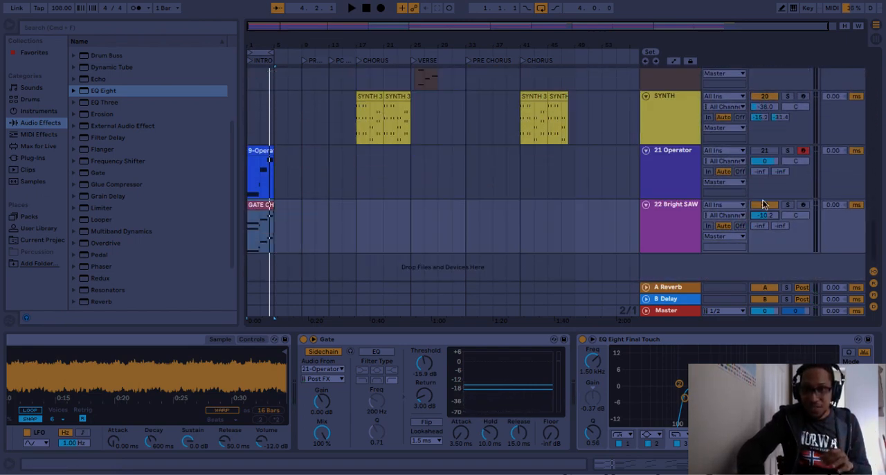
scroll(762, 204, up, 6)
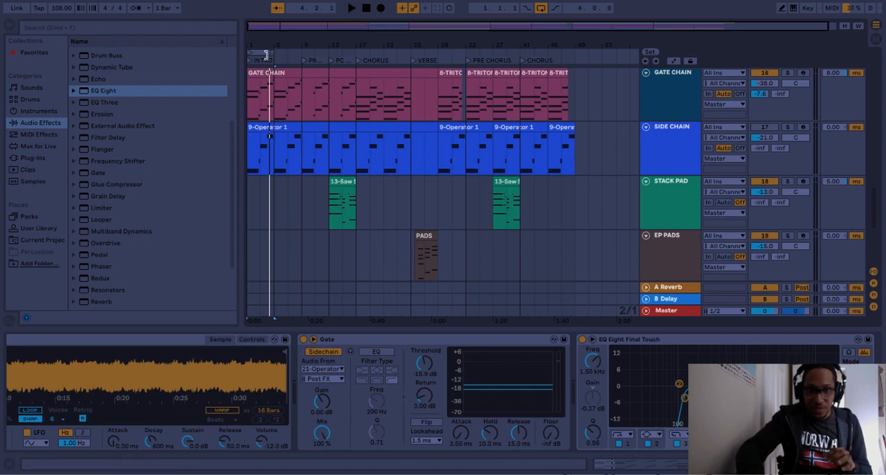
- Solo CONGA SLAP and BONGO SLAP while looping the first four bars, and pan BONGO SLAP to 28L
click(263, 52)
scroll(718, 130, up, 8)
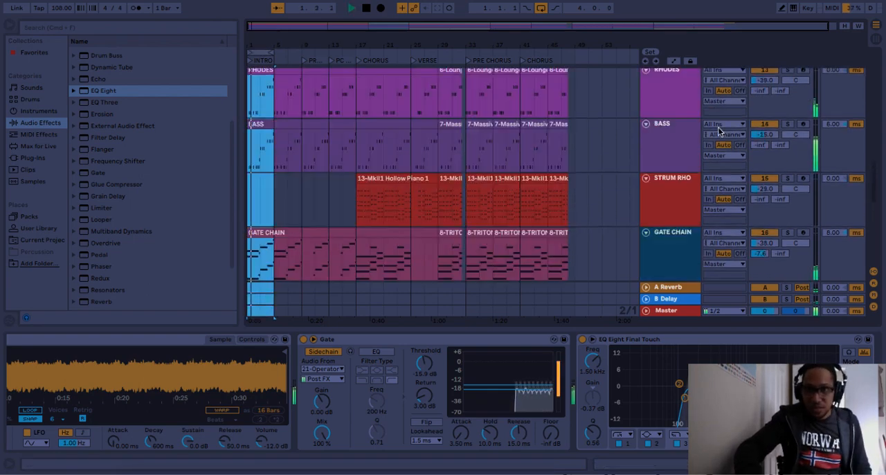
scroll(718, 127, up, 4)
scroll(718, 129, down, 3)
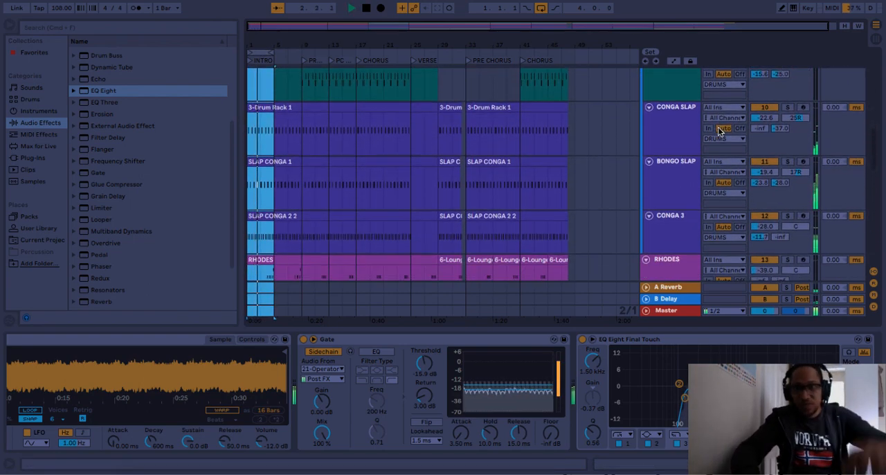
click(787, 108)
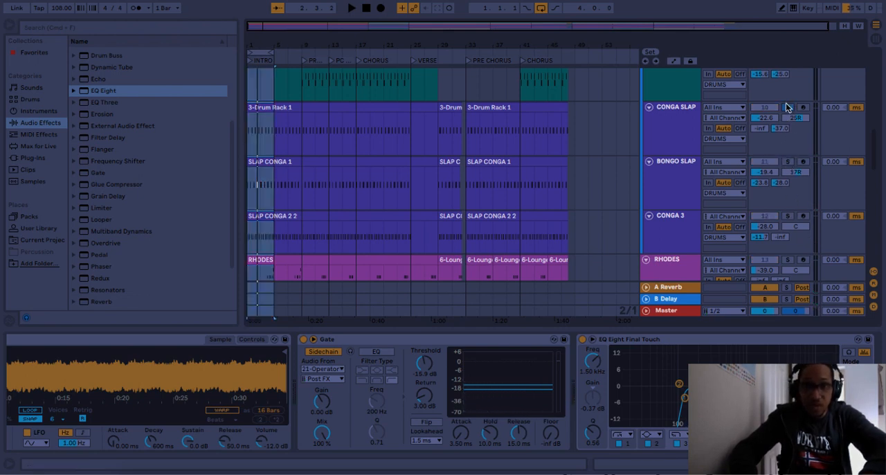
key(space)
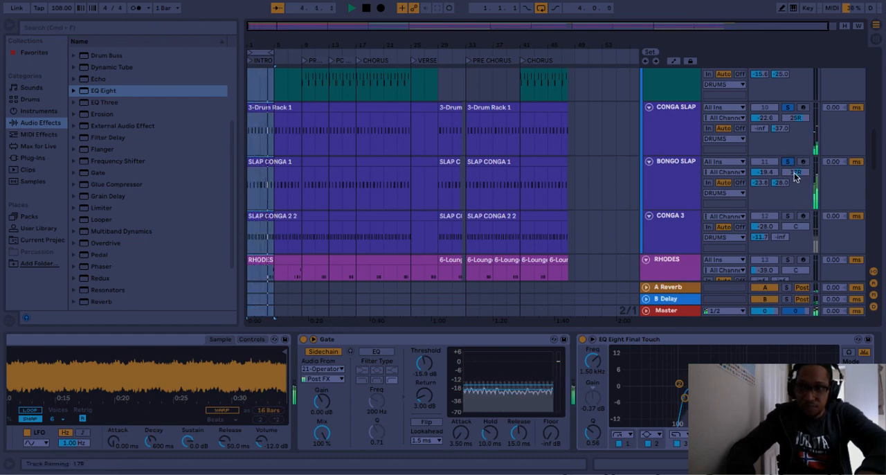
drag(794, 177, 795, 180)
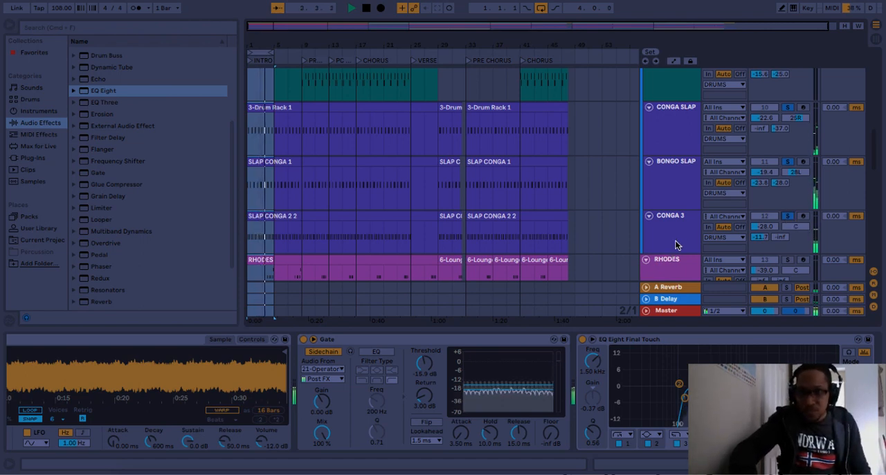
- Audition CONGA 3, BONGO SLAP and CONGA SLAP on their own and all three soloed together
click(792, 216)
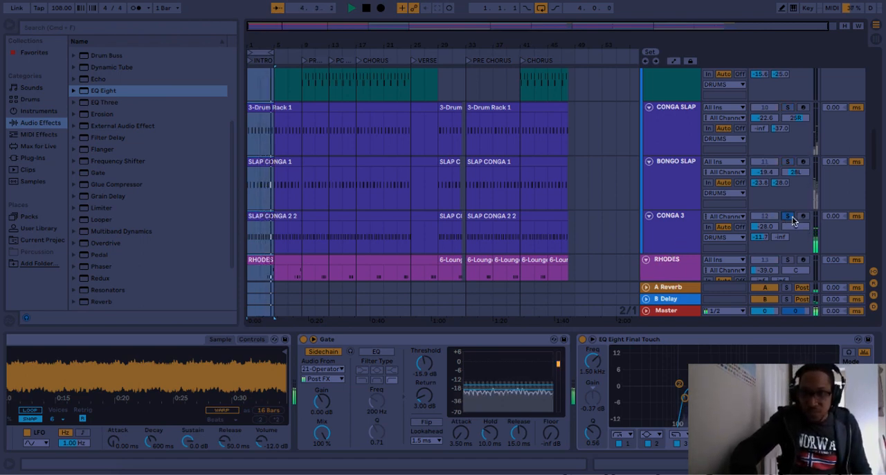
click(790, 163)
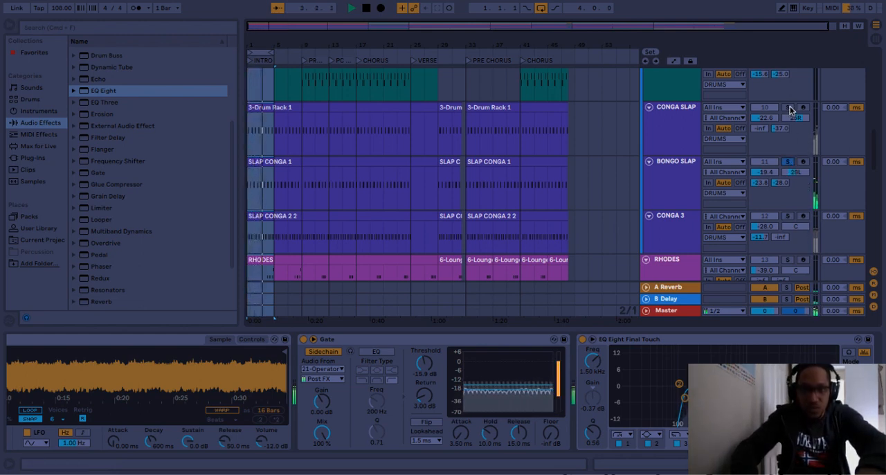
click(787, 162)
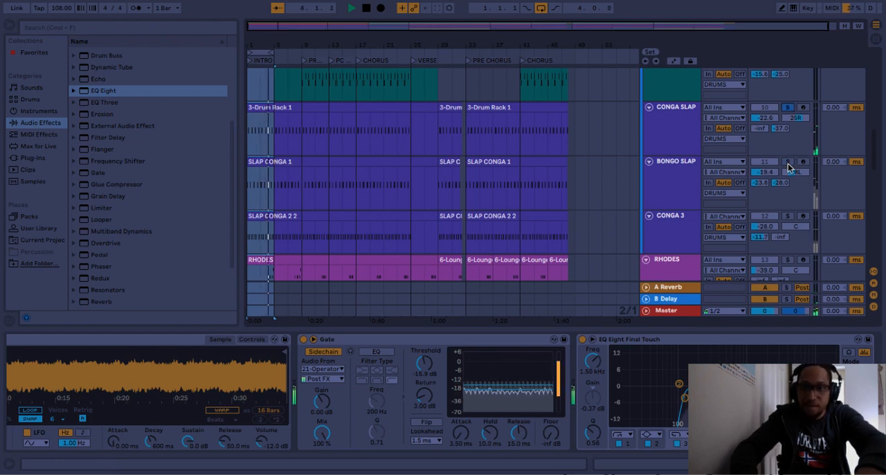
click(789, 217)
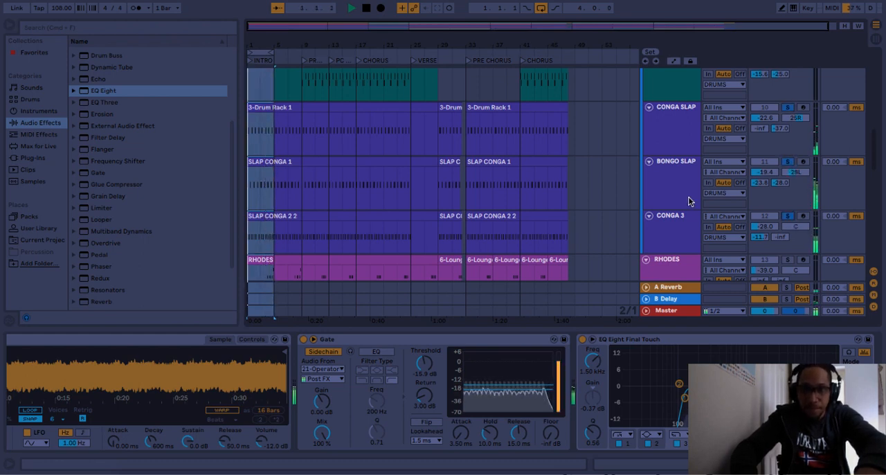
- Solo the two KICK tracks to hear them layered in the intro loop, and clear the solos
scroll(713, 174, up, 5)
scroll(715, 174, up, 6)
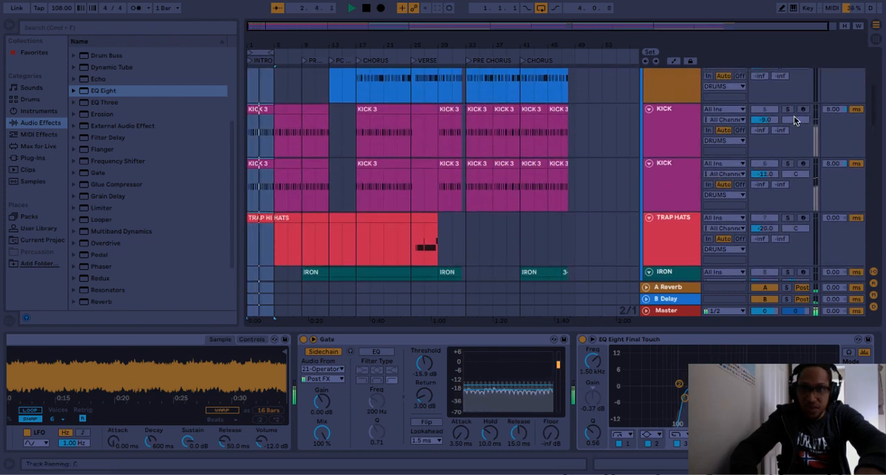
click(787, 163)
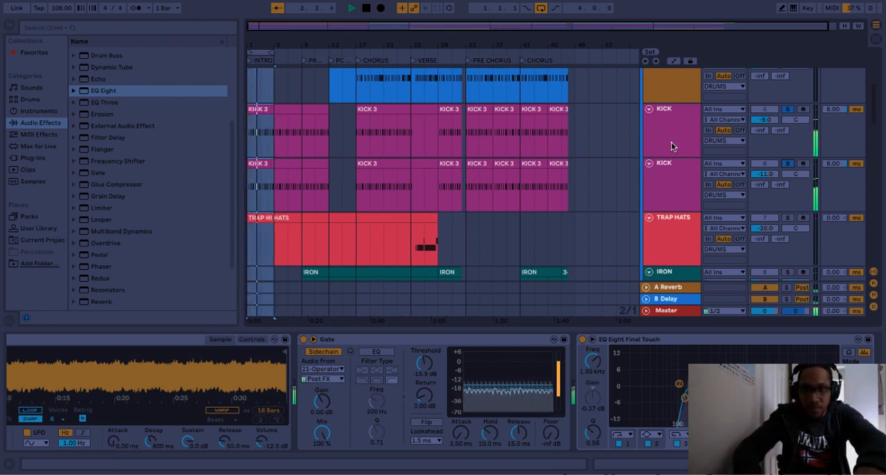
click(788, 109)
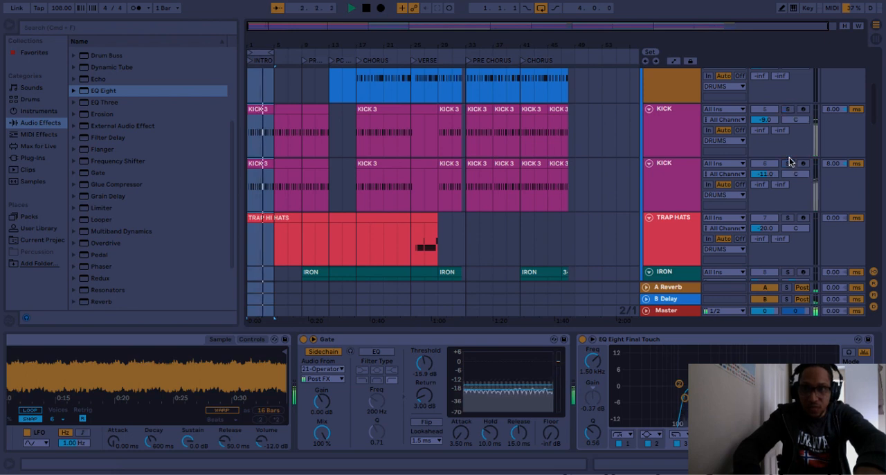
- Show the first KICK track's devices and compare both kicks soloed separately and together
click(672, 139)
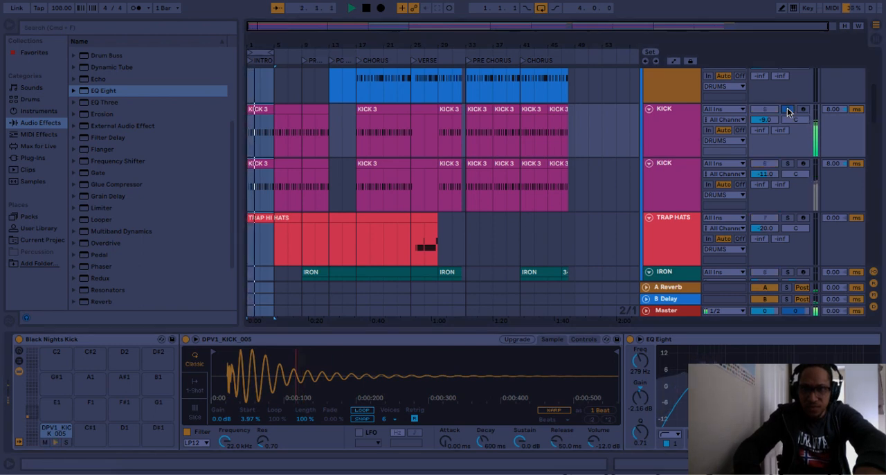
click(788, 163)
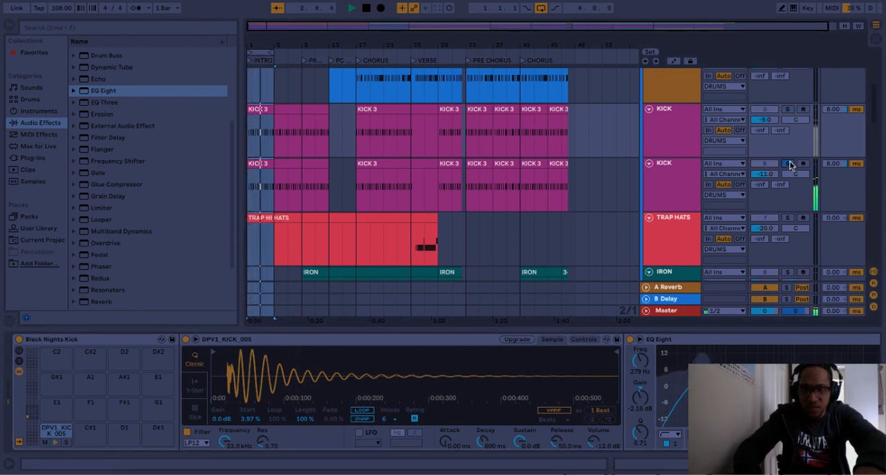
click(788, 163)
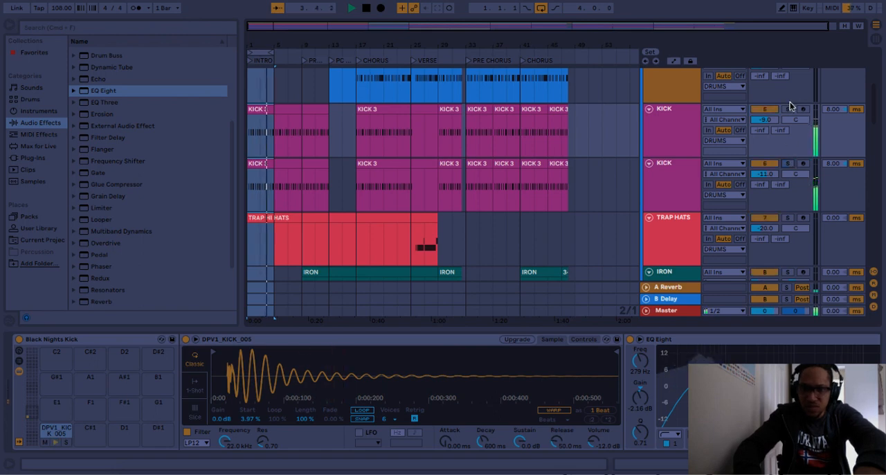
click(788, 108)
ctrl+click(788, 164)
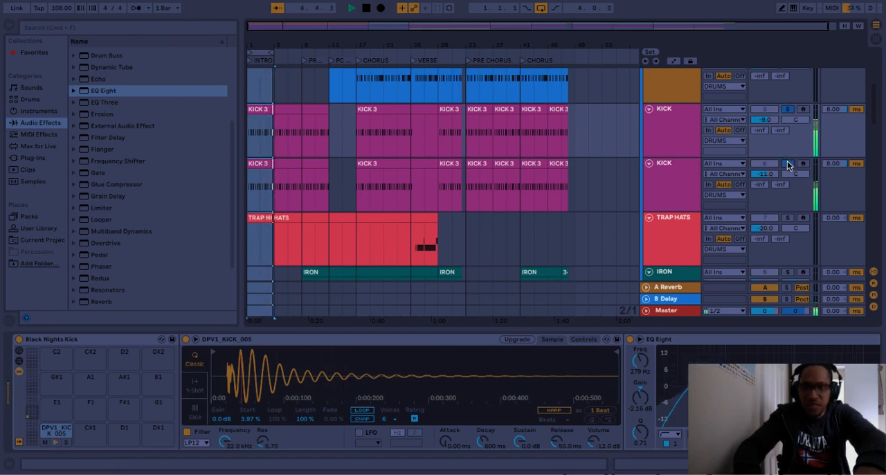
- Solo the ORIGINAL reference track to compare it with the recreated kicks
scroll(787, 164, down, 2)
scroll(787, 164, up, 2)
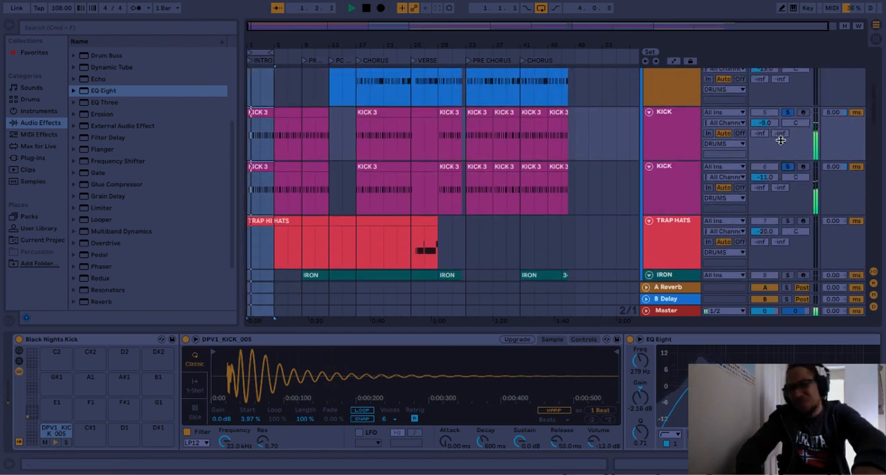
scroll(781, 142, up, 4)
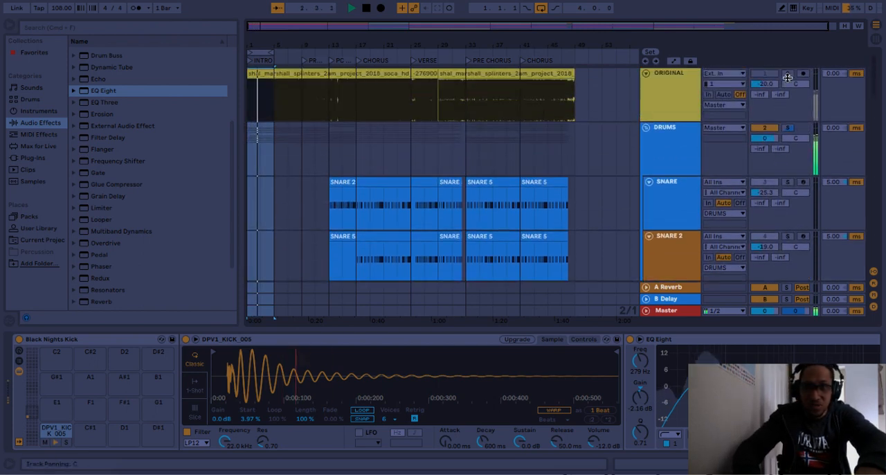
click(787, 73)
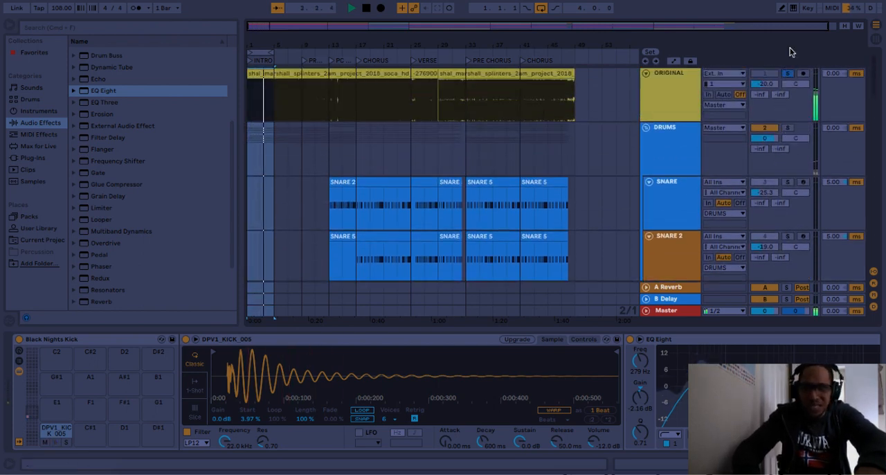
- Clear the ORIGINAL solo and audition the RHODES and BASS tracks one after the other
scroll(781, 167, down, 10)
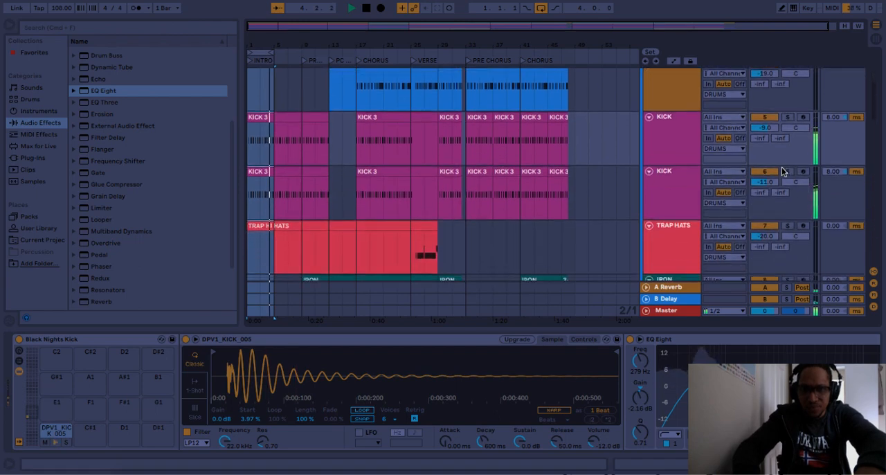
scroll(782, 168, down, 10)
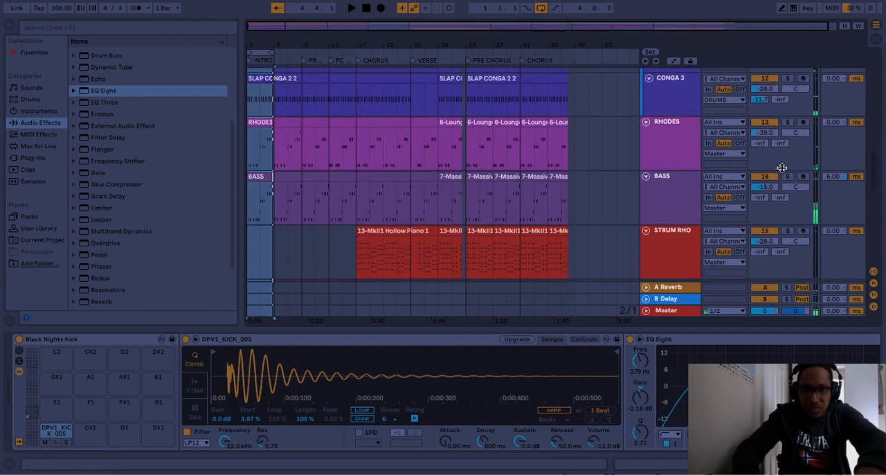
key(space)
key(space)
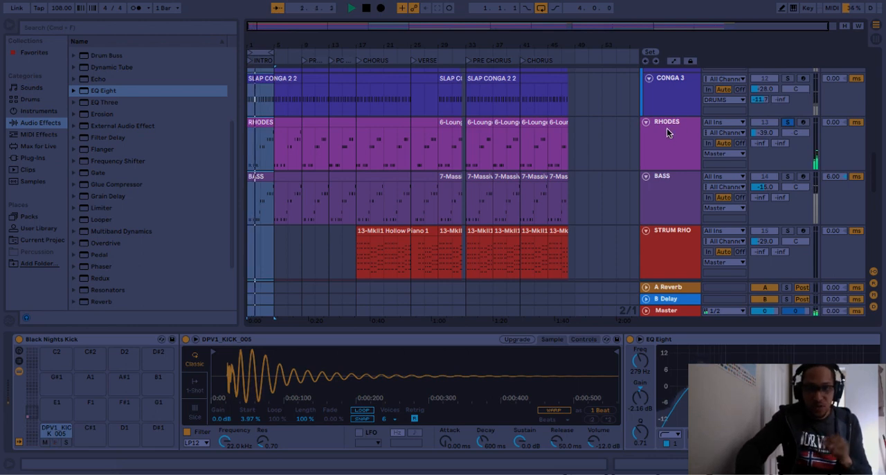
click(787, 177)
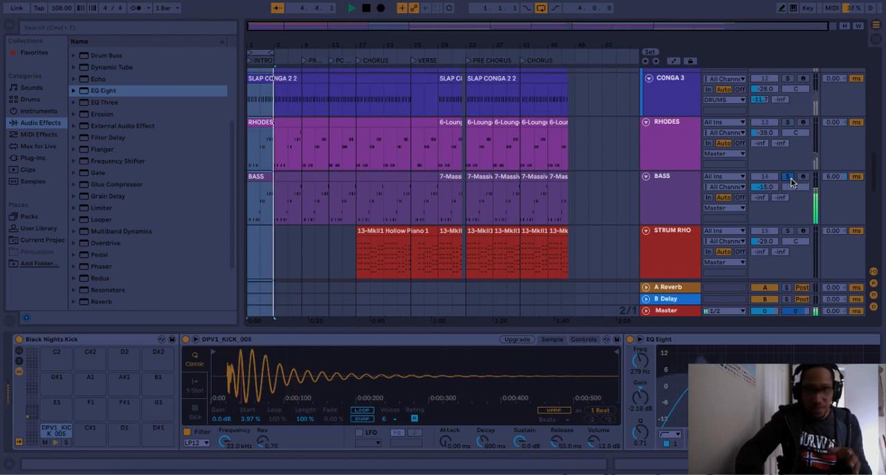
- Shift the four-bar loop to bar 5 and on to bar 9, briefly soloing ORIGINAL against the full recreation
click(260, 53)
key(Up)
click(259, 53)
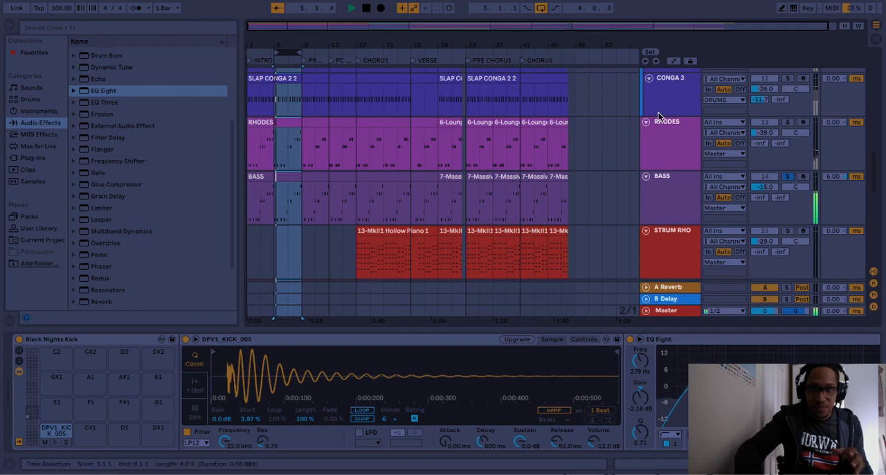
scroll(743, 151, up, 10)
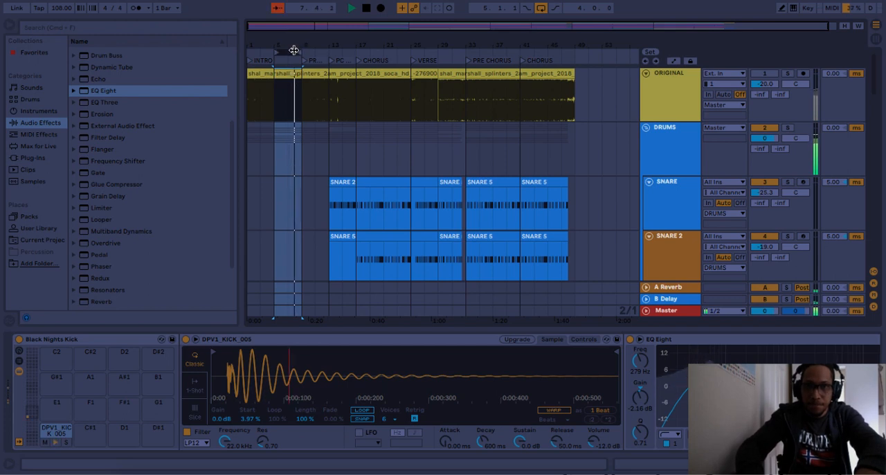
drag(294, 50, 321, 50)
click(787, 74)
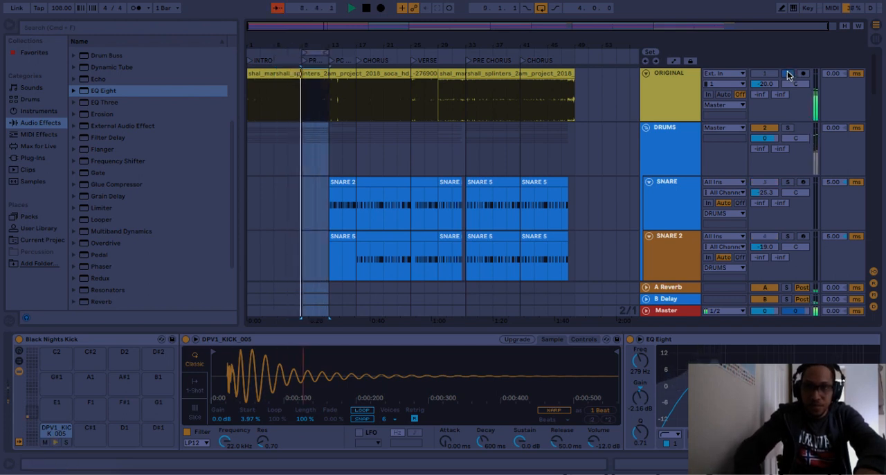
click(787, 74)
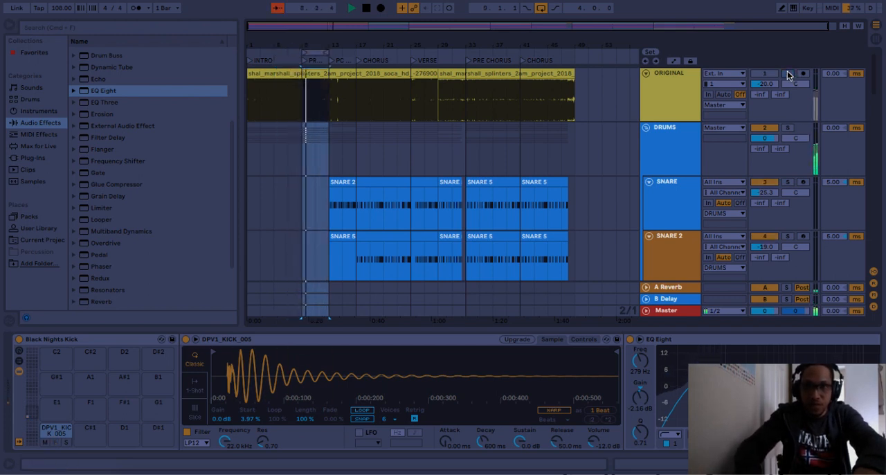
- Play the bar 9 loop with the IRON and SHAKER tracks soloed together
scroll(726, 121, down, 6)
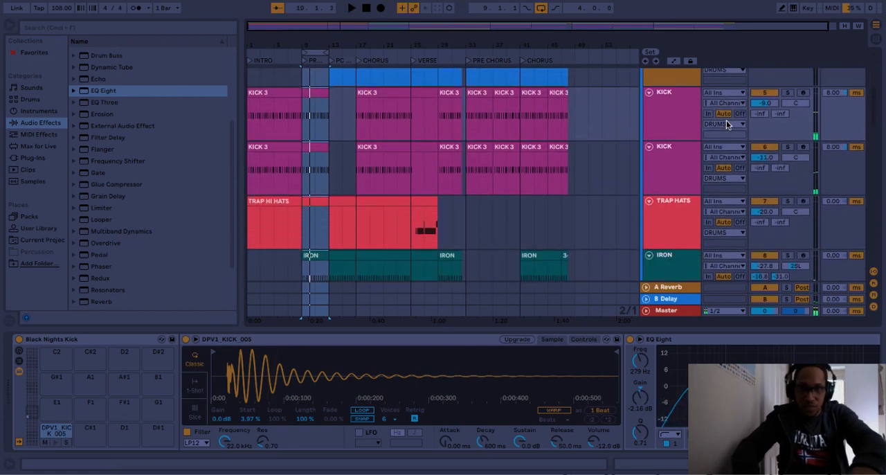
scroll(699, 145, down, 5)
scroll(699, 145, up, 1)
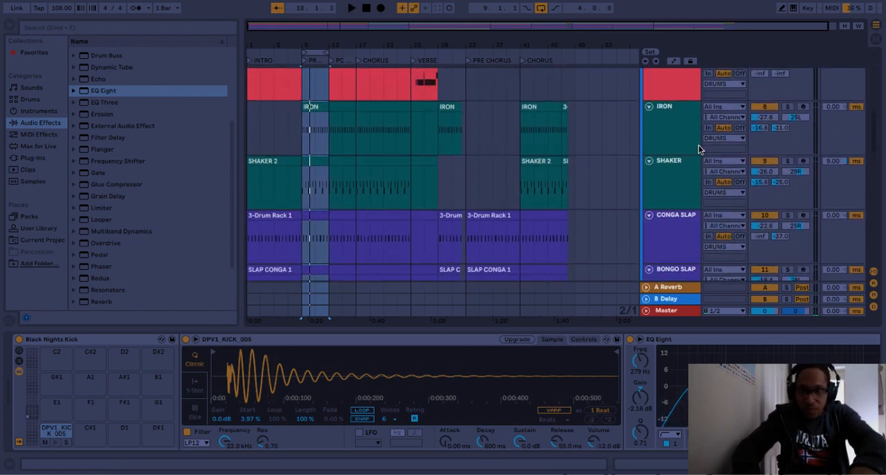
click(788, 106)
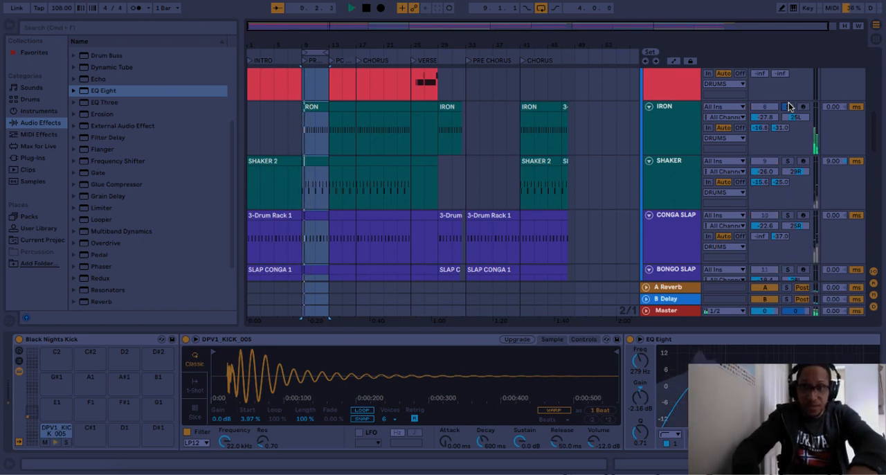
click(790, 160)
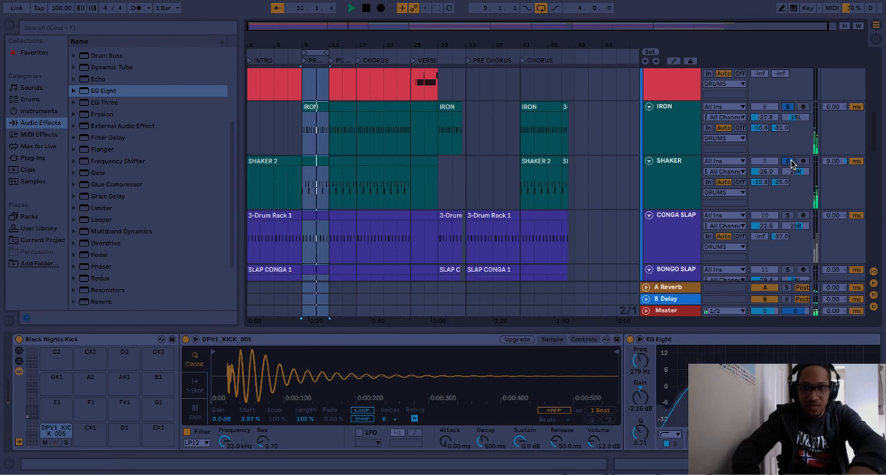
- Add CONGA SLAP, BONGO SLAP and CONGA 3 to the soloed percussion while the loop plays
scroll(791, 159, down, 2)
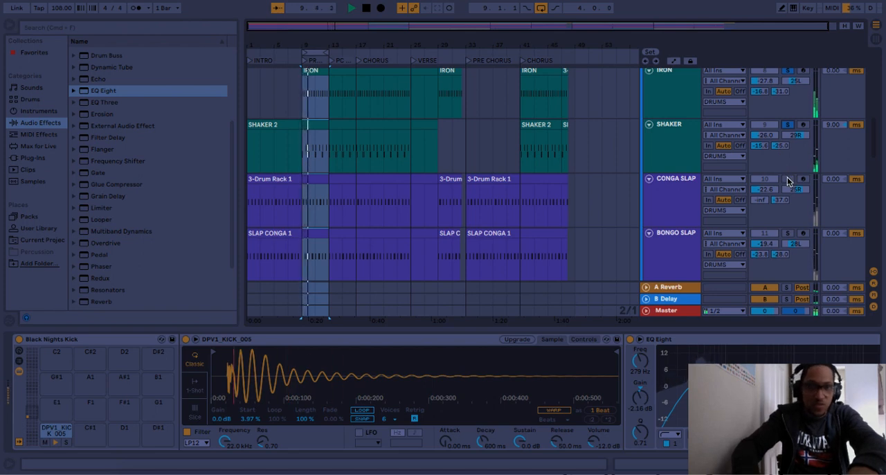
click(787, 179)
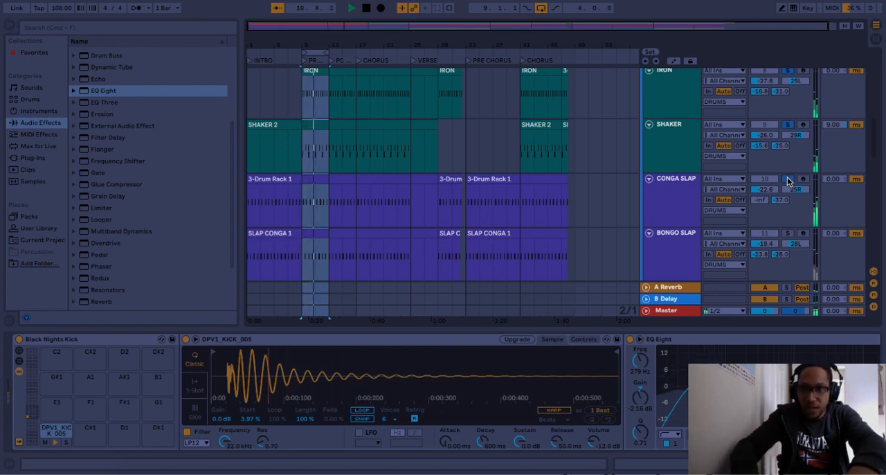
scroll(787, 236, down, 3)
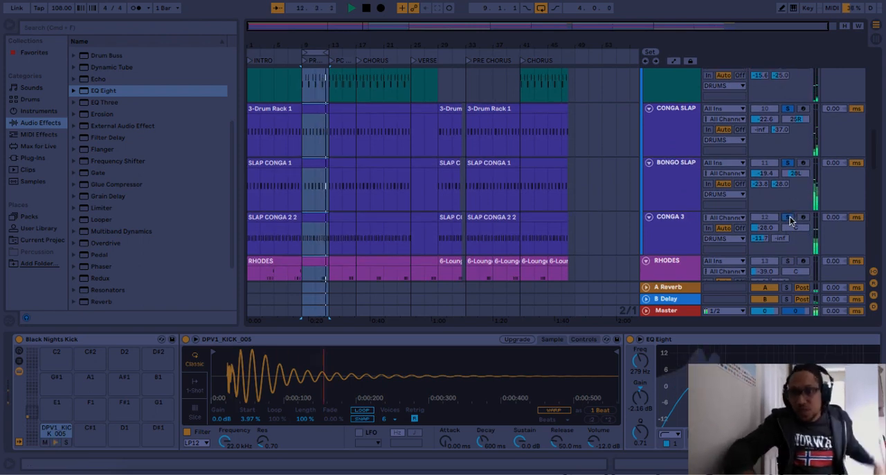
click(788, 218)
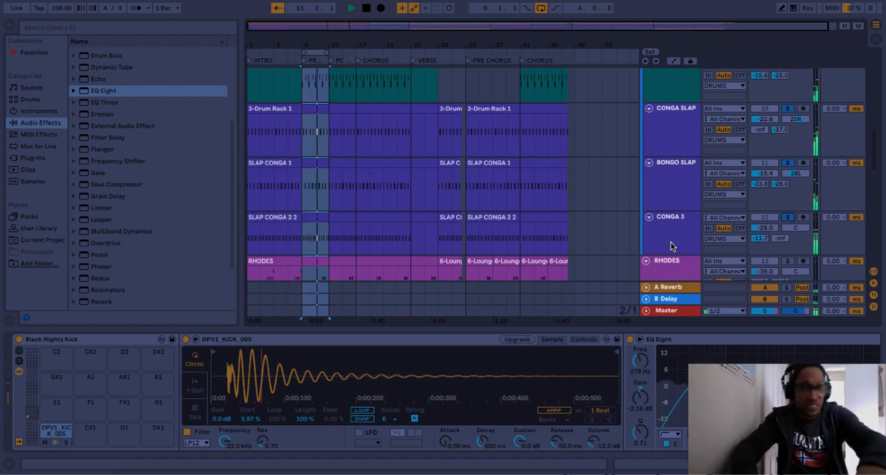
- Add BASS, RHODES and GATE CHAIN to the soloed tracks while the bar 9 loop plays
scroll(671, 246, down, 5)
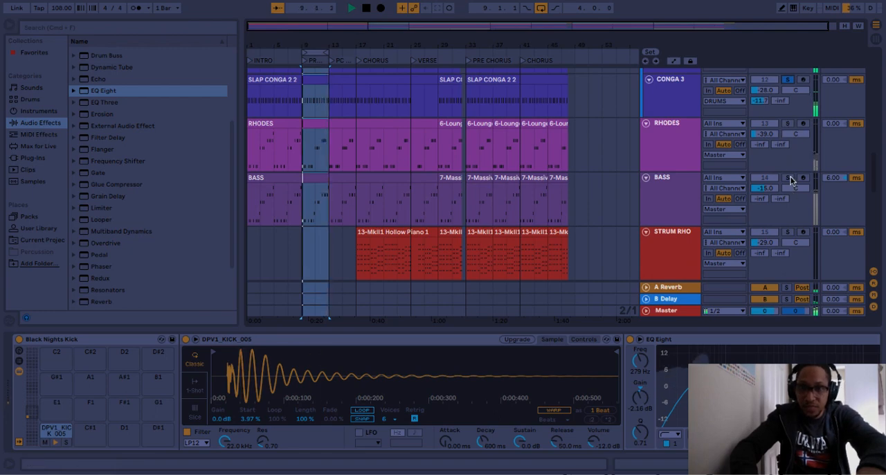
click(789, 178)
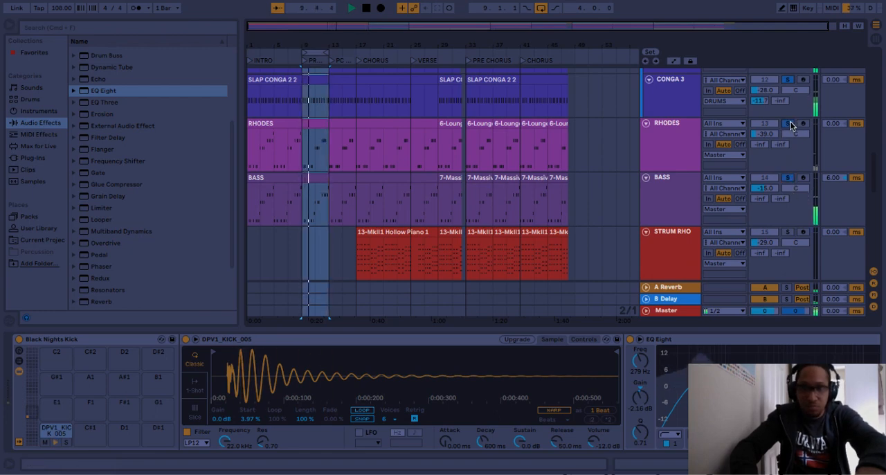
scroll(774, 189, down, 4)
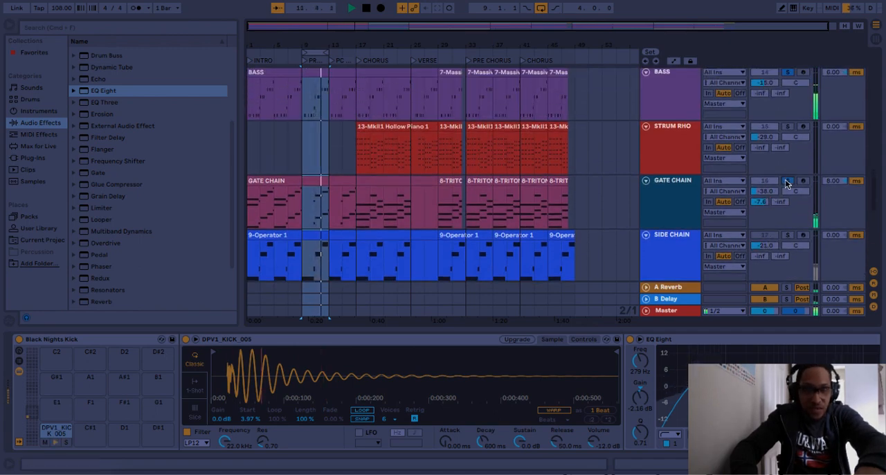
- Add both KICK tracks to the soloed layers in the bar 9 loop
scroll(785, 181, up, 8)
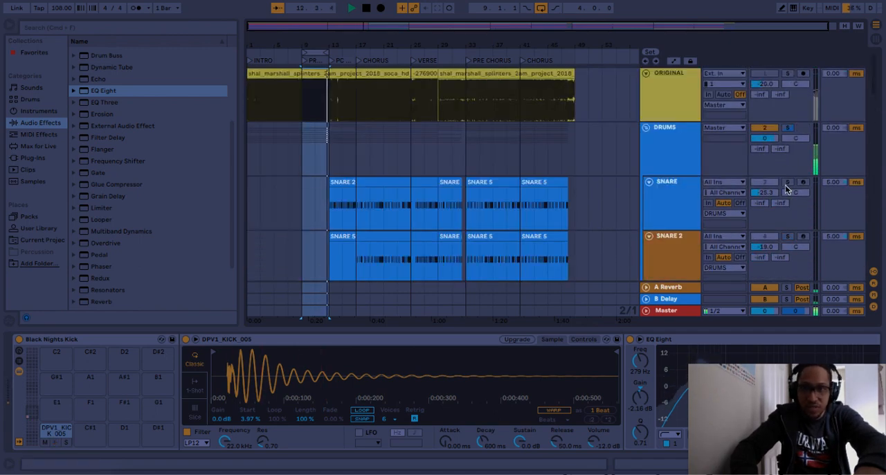
scroll(787, 185, down, 5)
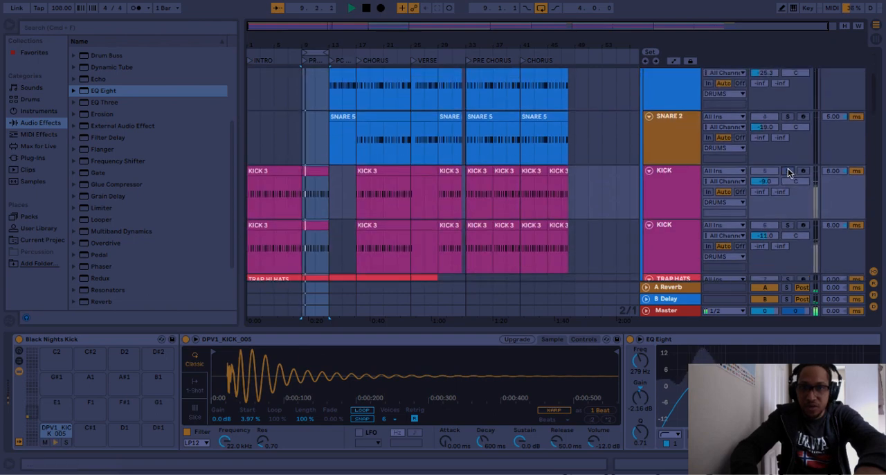
click(790, 226)
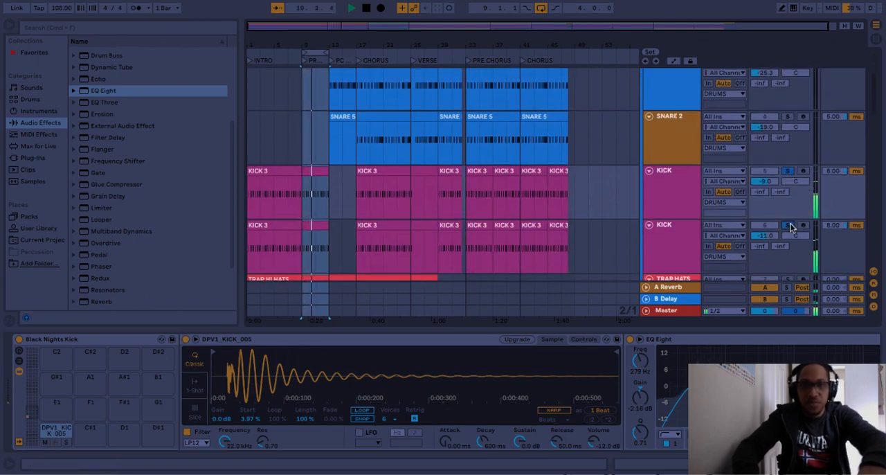
- Shift the four-bar loop to bar 13 and play it with only ORIGINAL soloed
scroll(791, 227, down, 2)
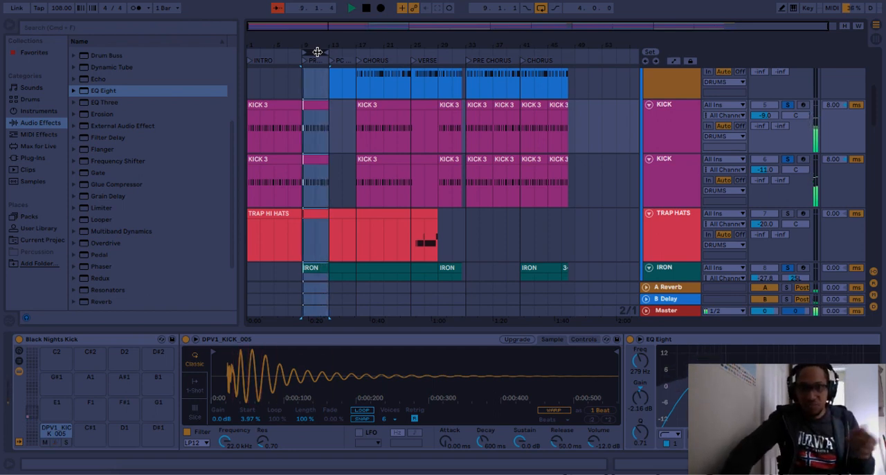
drag(315, 52, 343, 52)
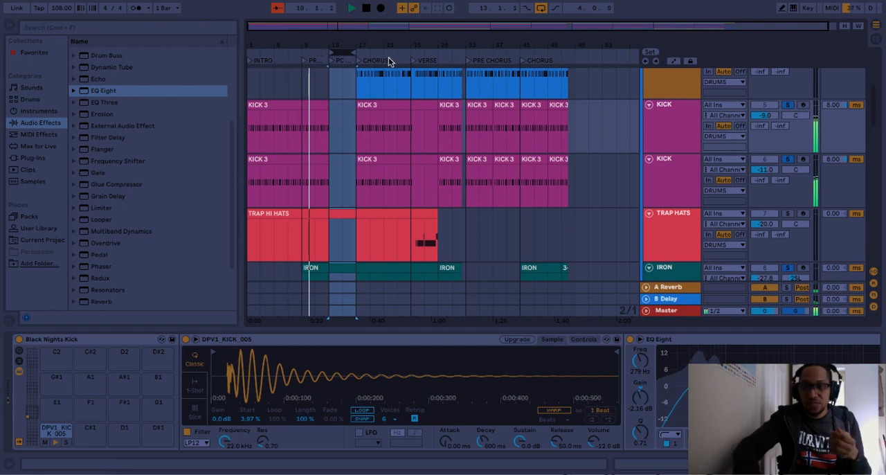
scroll(744, 201, down, 3)
scroll(742, 202, down, 2)
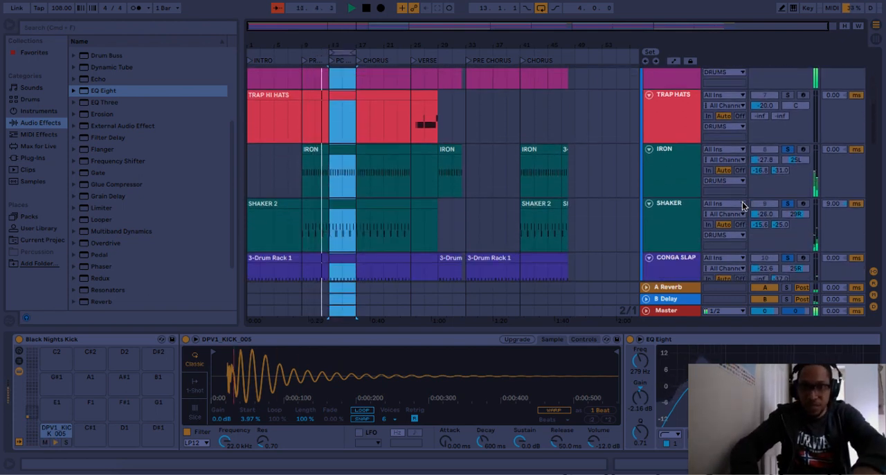
scroll(742, 202, up, 10)
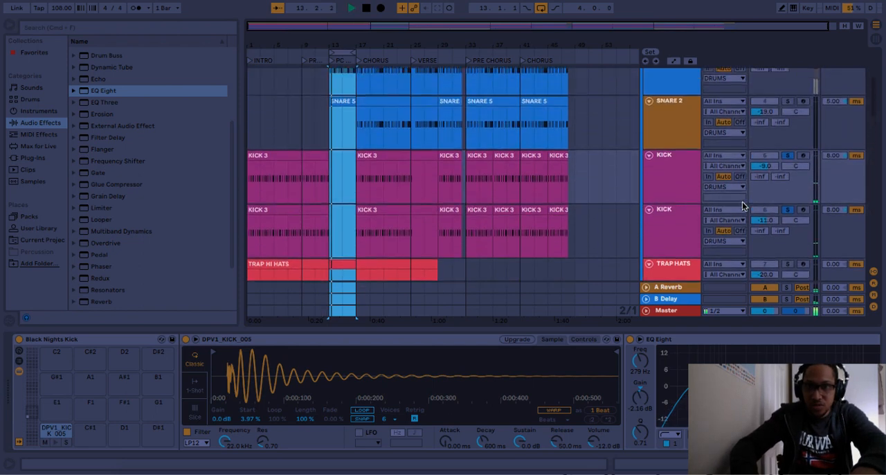
click(787, 73)
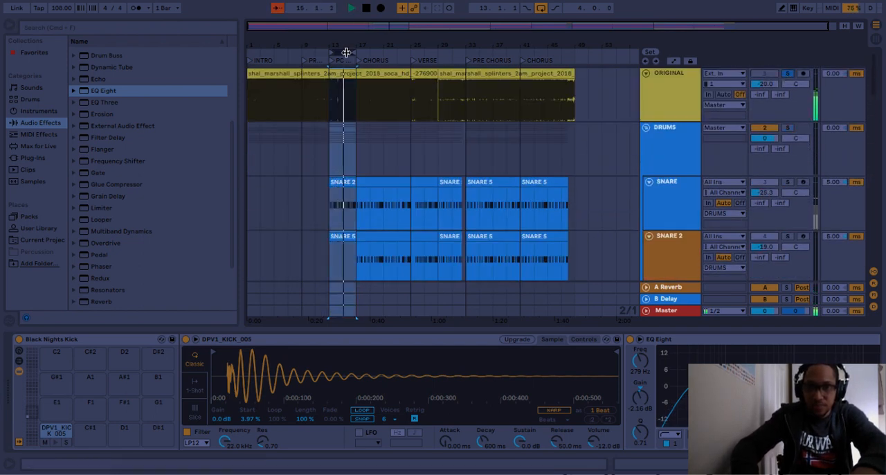
- Audition STACK PAD on its own over bar 13, switching looping off and clearing its solo to finish
scroll(722, 257, down, 10)
scroll(722, 253, down, 10)
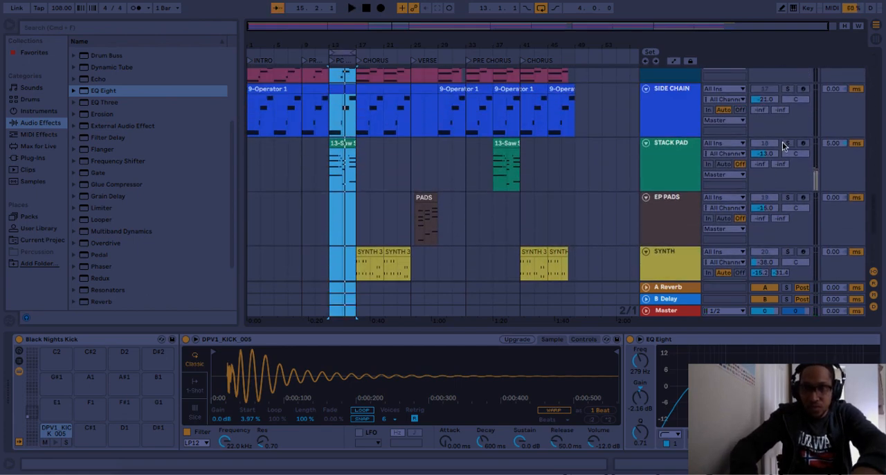
click(787, 143)
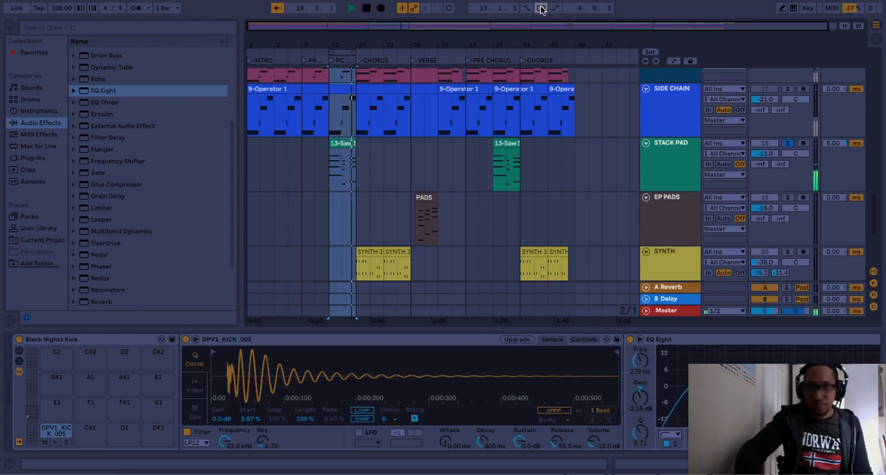
click(787, 143)
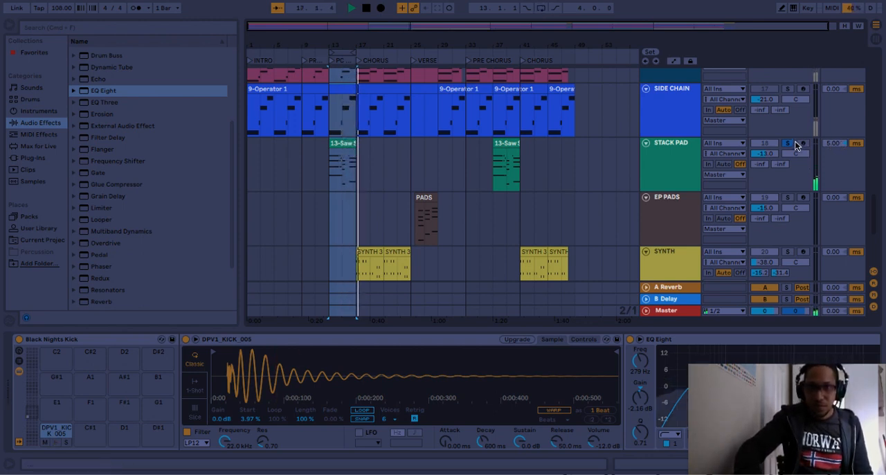
- Stop playback, move the four-bar loop region to the CHORUS at bar 17 and play from there
scroll(783, 147, up, 4)
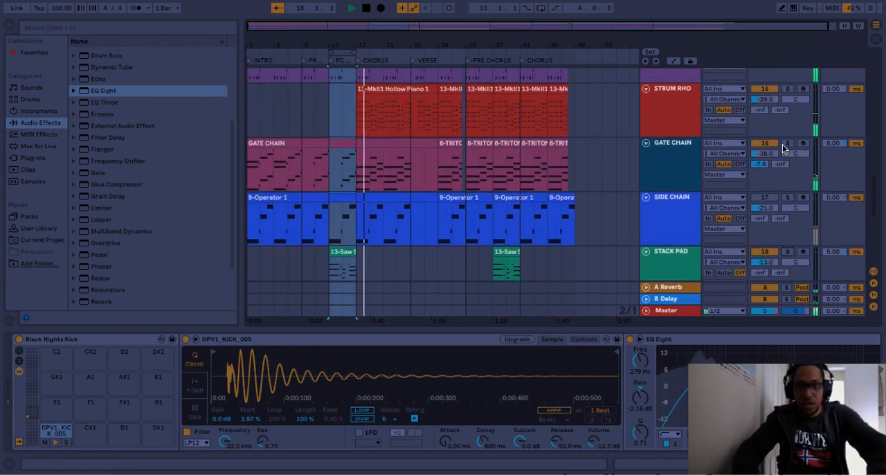
key(space)
scroll(782, 146, up, 8)
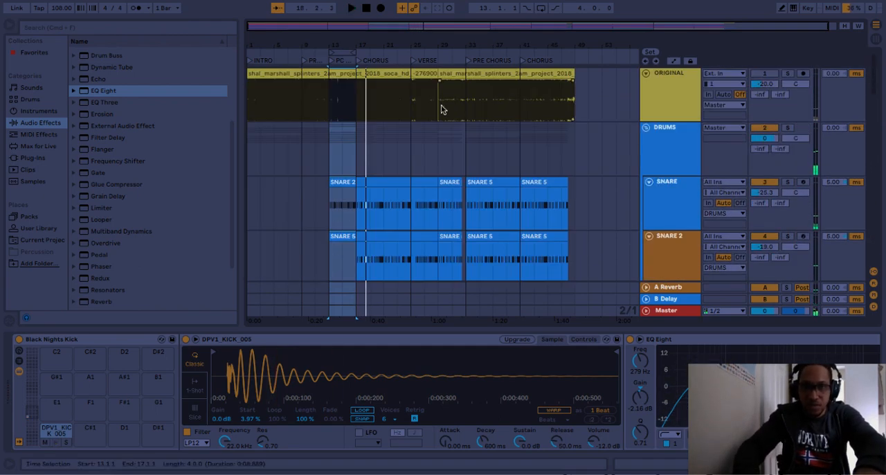
drag(348, 52, 374, 51)
key(space)
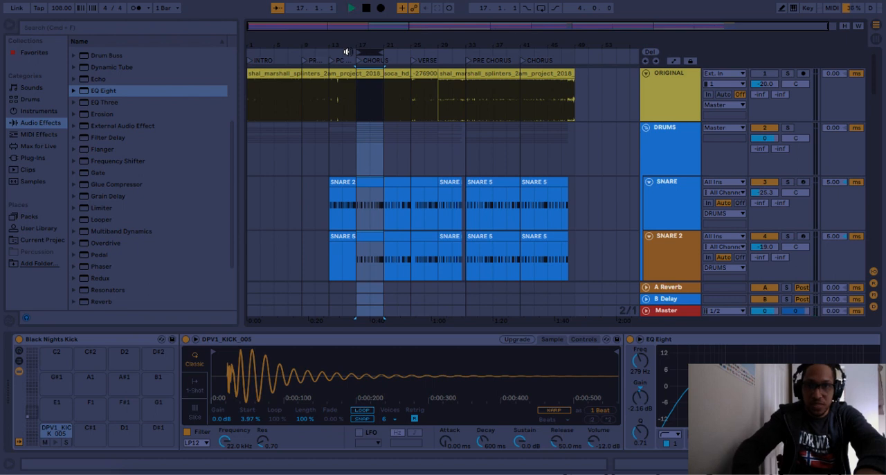
- Audition the SNARE and SNARE 2 tracks in solo over the chorus, with looping switched back on
click(794, 182)
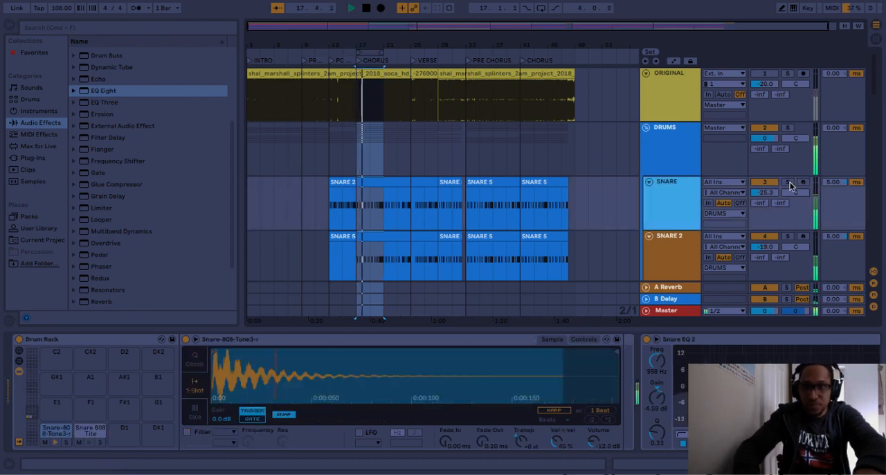
click(684, 217)
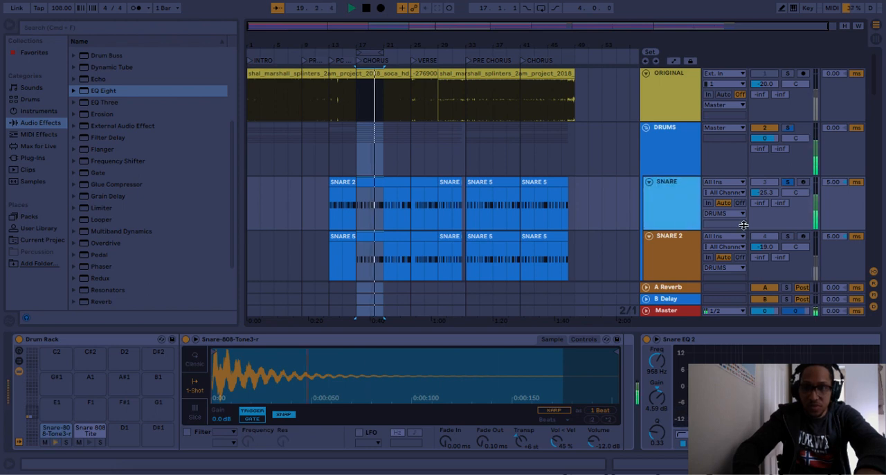
click(788, 235)
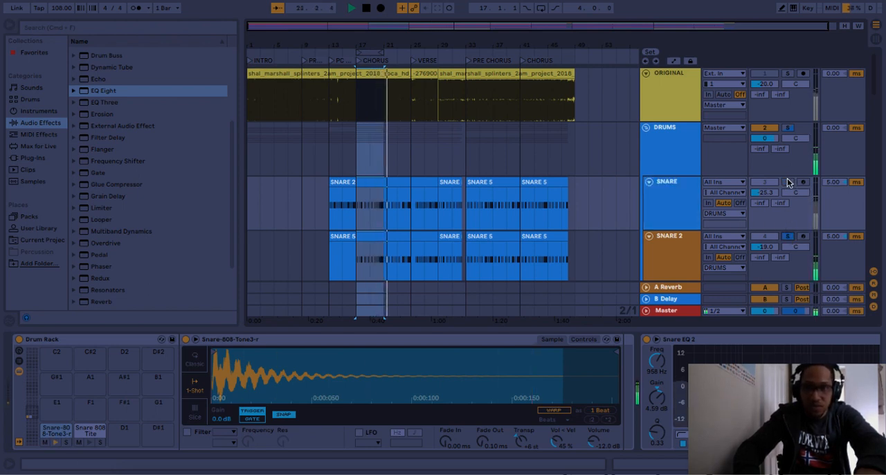
click(540, 7)
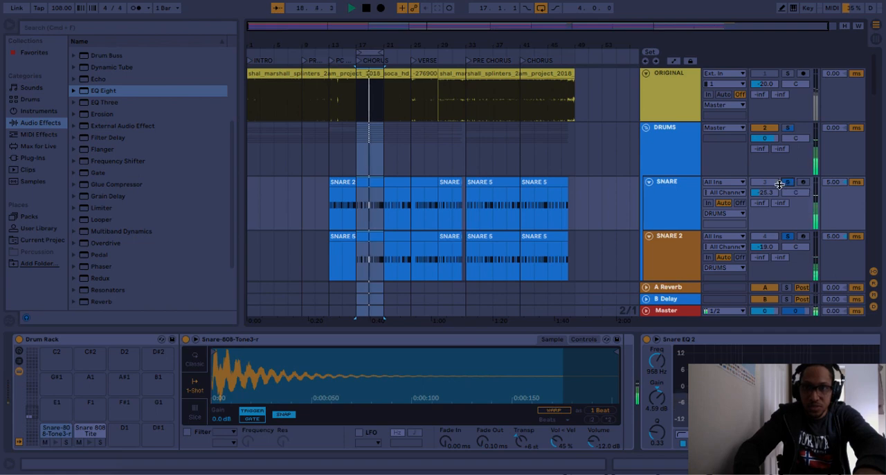
- Solo the whole DRUMS group in the chorus loop and add BASS and RHODES to it
click(788, 130)
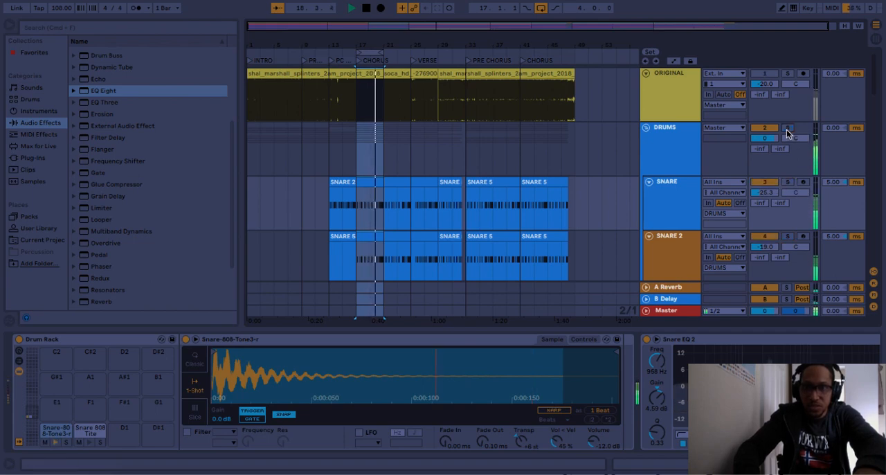
scroll(779, 152, down, 10)
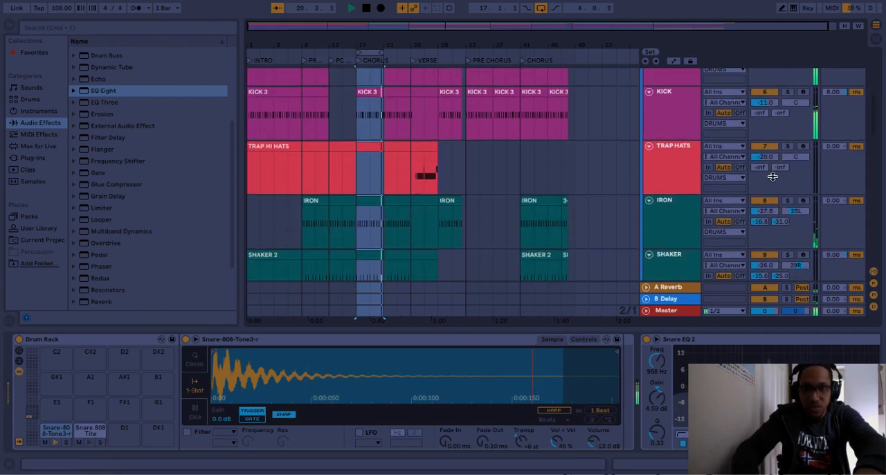
scroll(771, 178, down, 5)
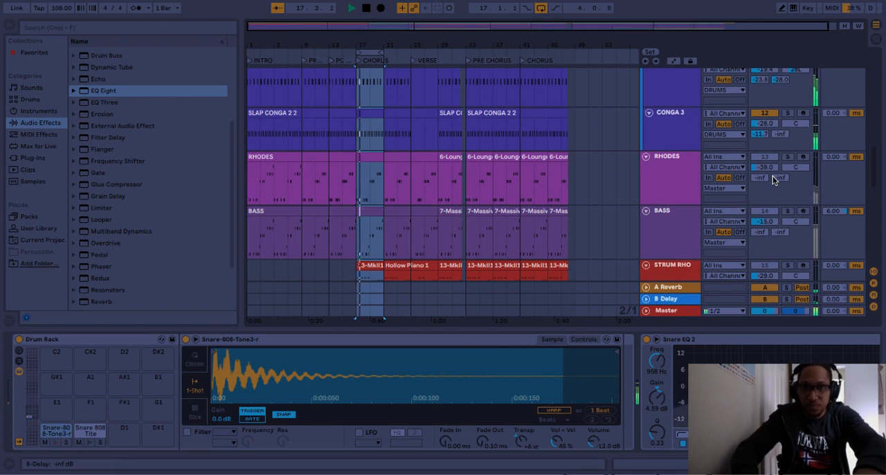
scroll(776, 180, down, 2)
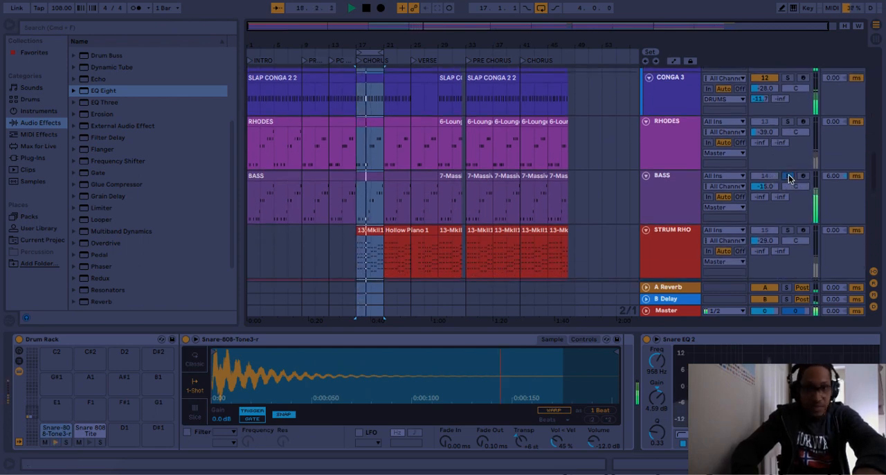
ctrl+click(788, 122)
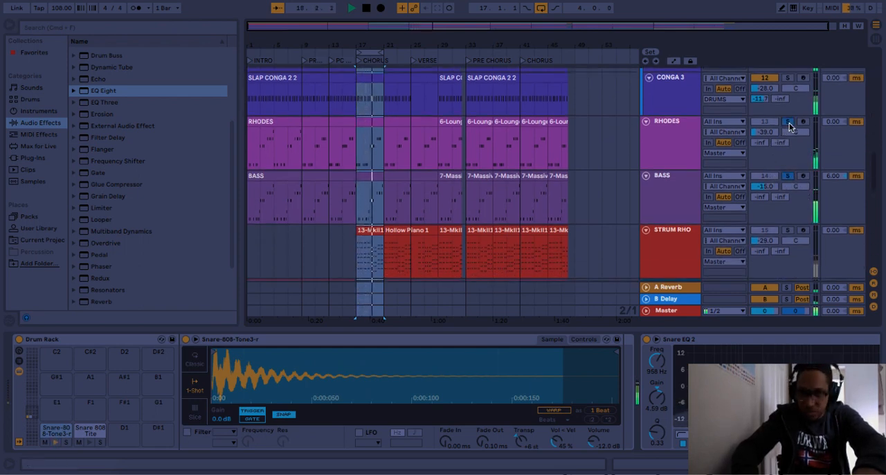
- Solo STRUM RHO and GATE CHAIN alternately in the chorus loop, ending with all solos cleared
scroll(769, 187, down, 4)
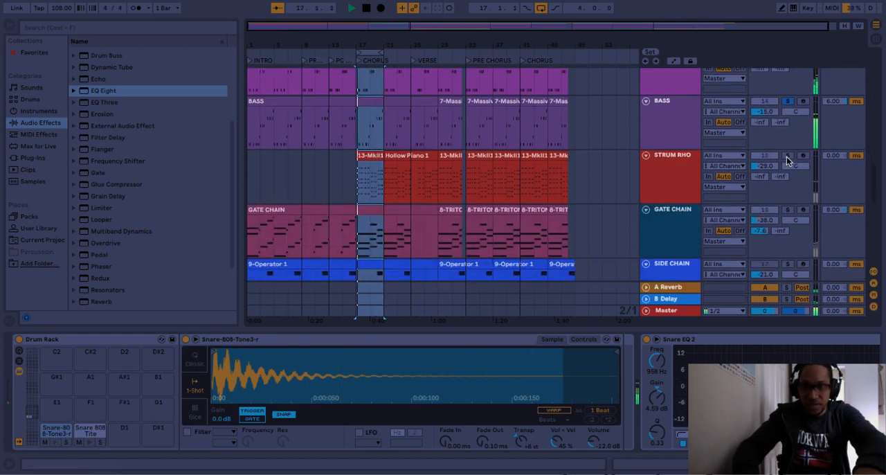
click(786, 157)
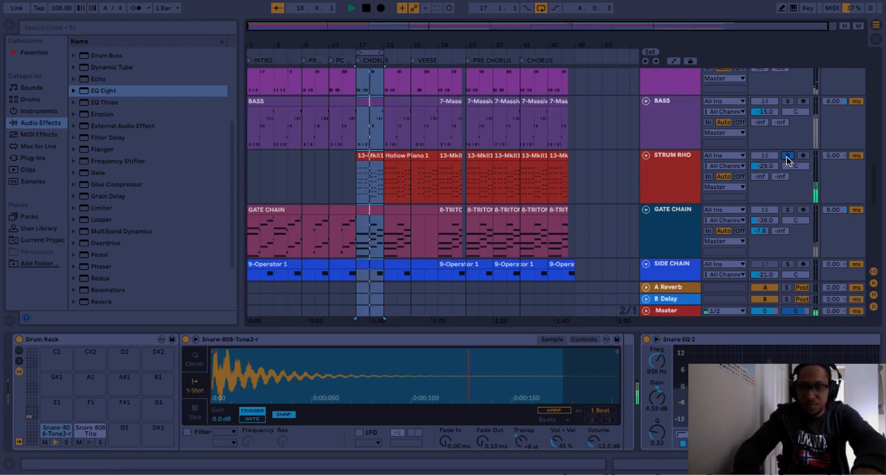
click(790, 210)
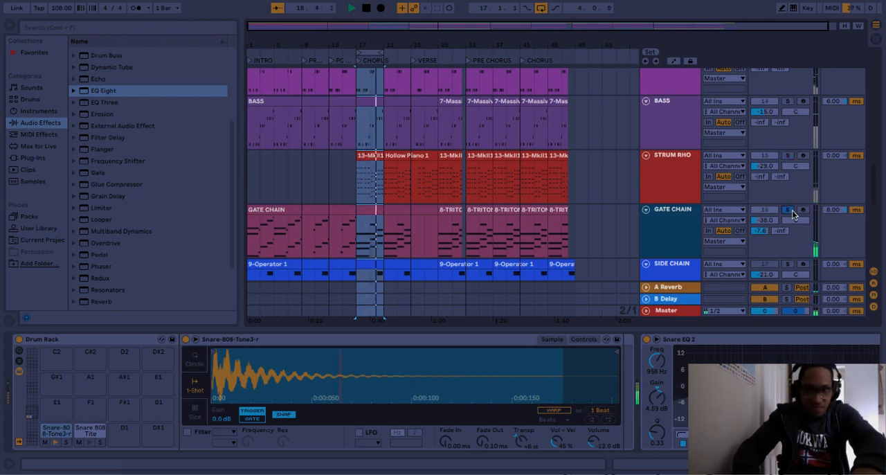
click(792, 157)
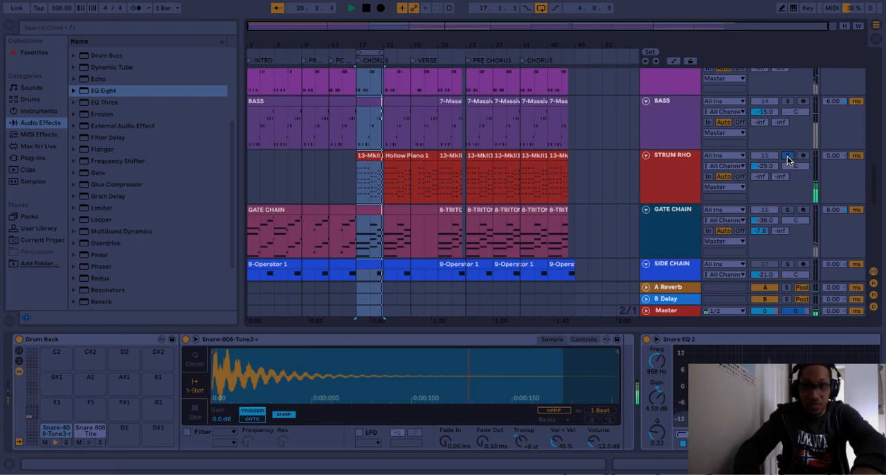
click(788, 157)
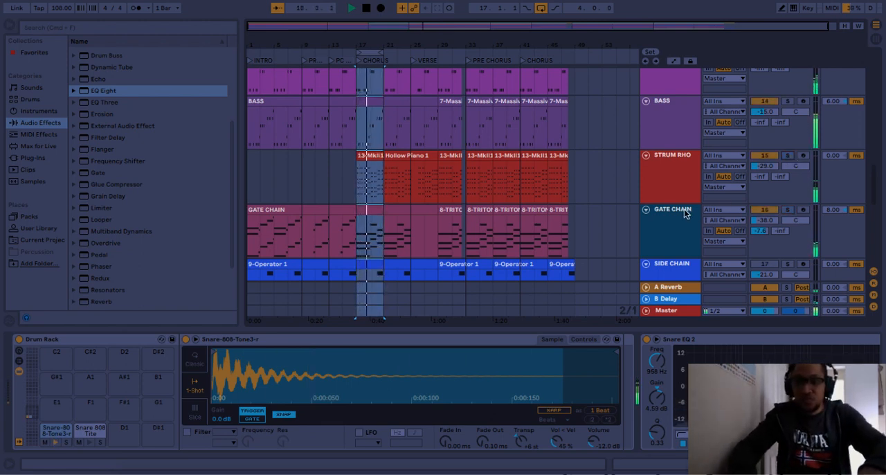
- Review the tracks from SIDE CHAIN down to SYNTH during the chorus loop, and stop playback with the playhead at the song start
scroll(684, 211, down, 3)
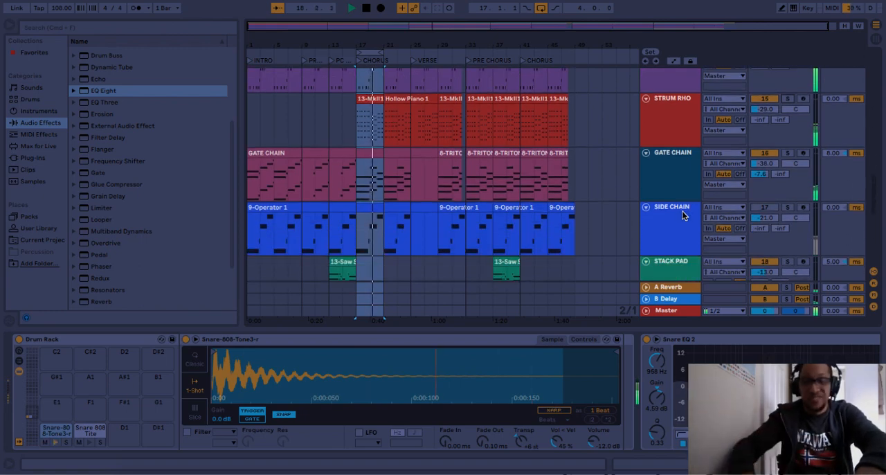
scroll(682, 215, down, 5)
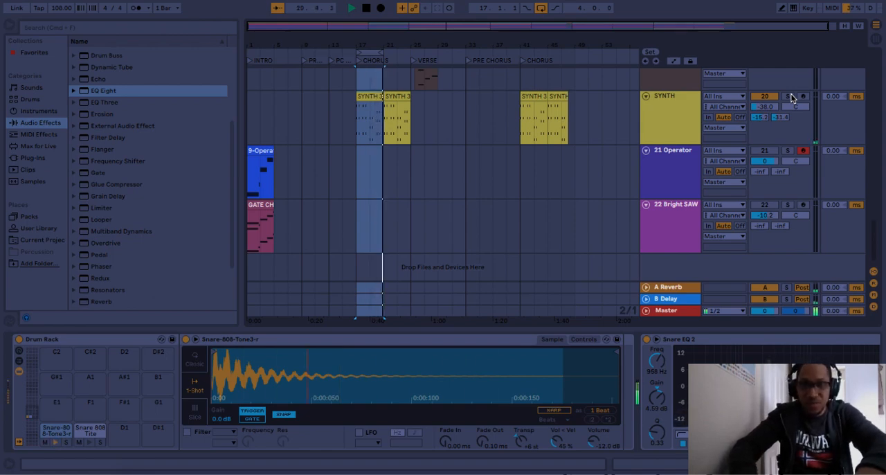
scroll(793, 97, up, 10)
scroll(792, 97, up, 8)
key(space)
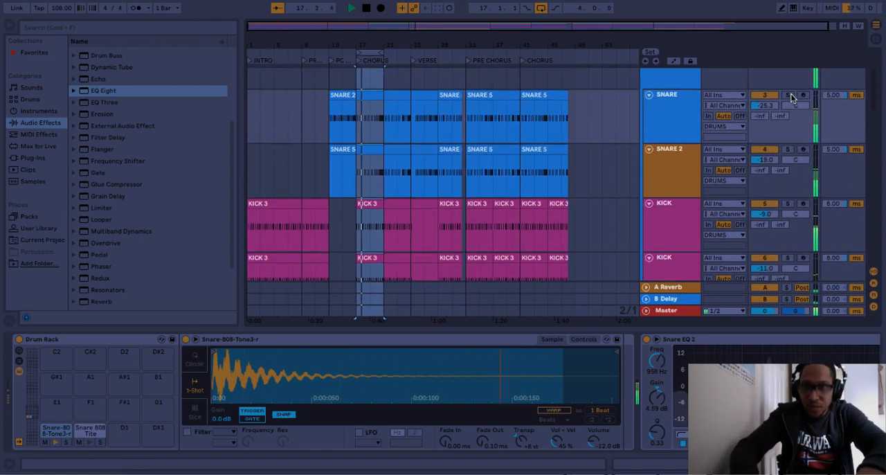
click(367, 9)
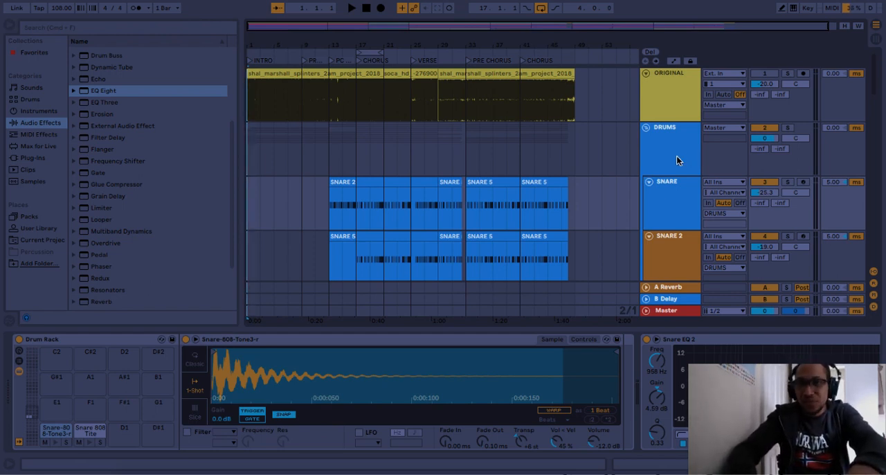
click(648, 181)
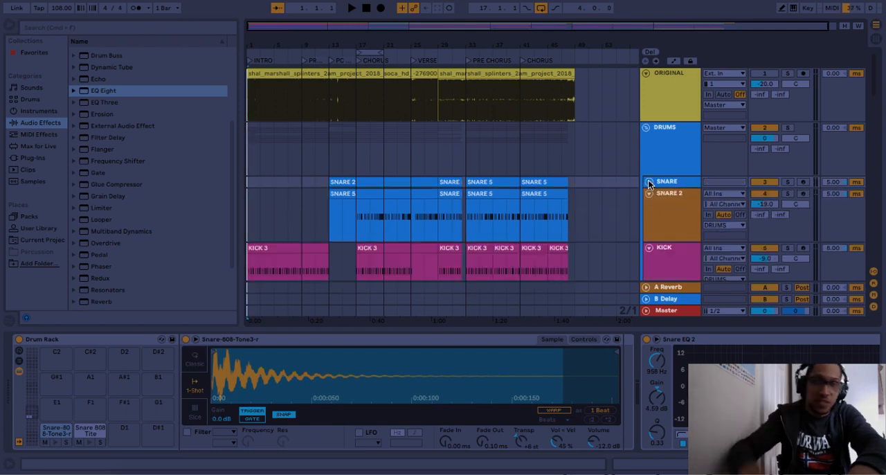
click(648, 182)
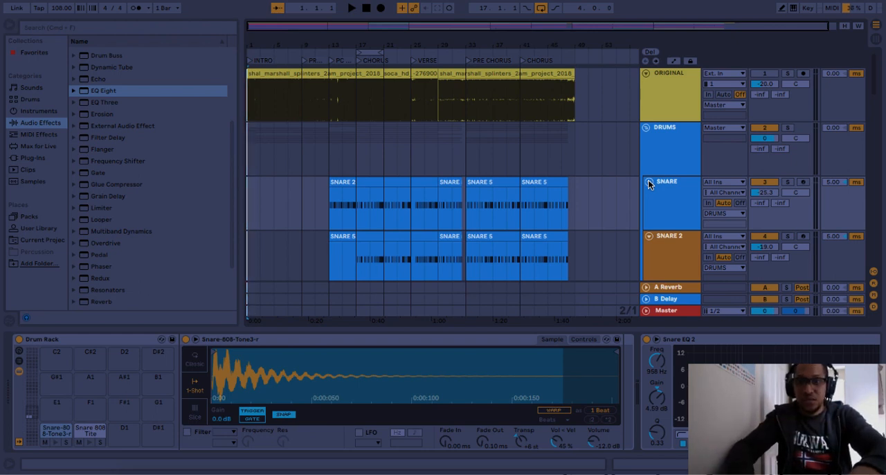
click(648, 180)
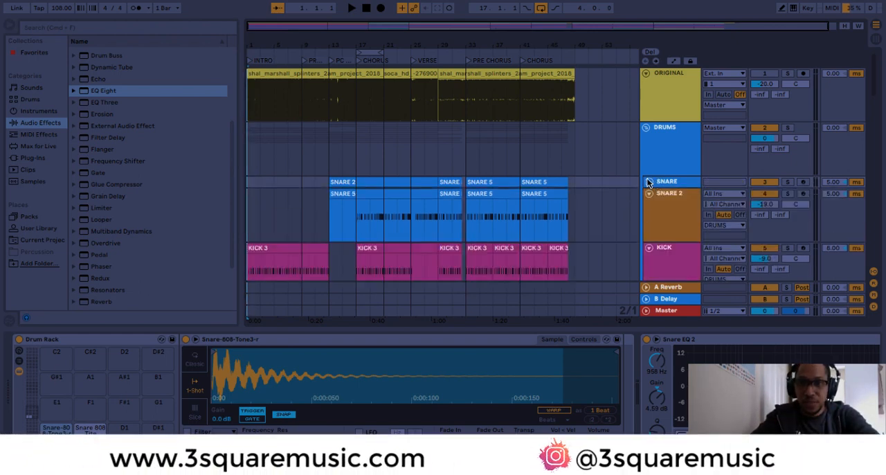
click(648, 180)
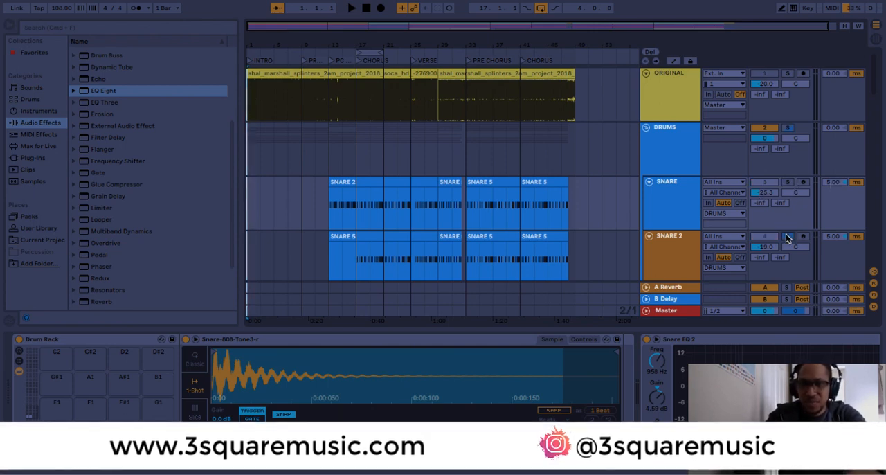
- Audition SNARE 2 and KICK in solo over the chorus loop with the metronome turned on, and stop playback
click(371, 52)
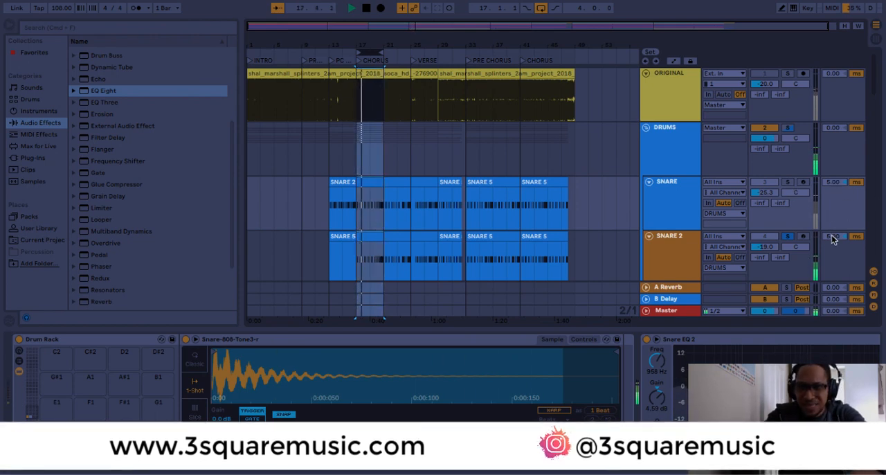
scroll(833, 239, down, 1)
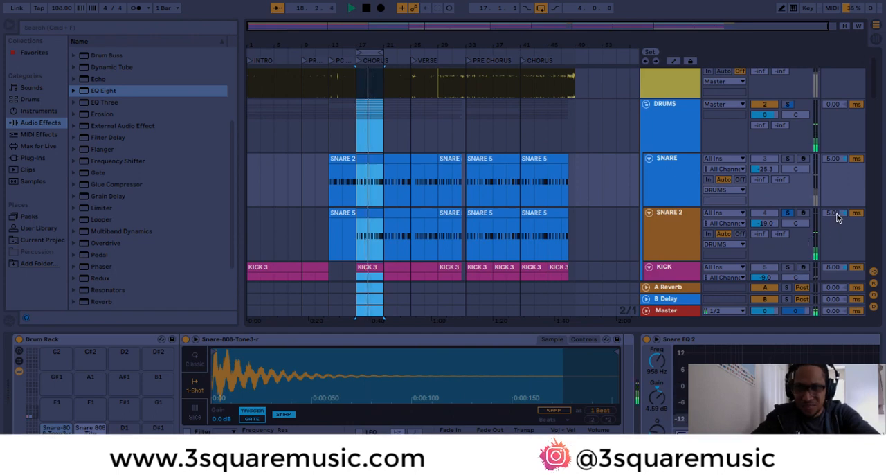
scroll(828, 228, down, 3)
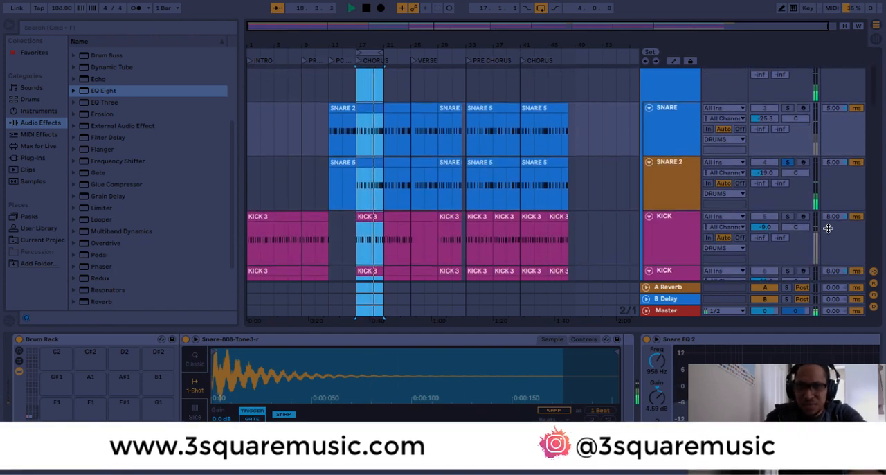
super+click(787, 214)
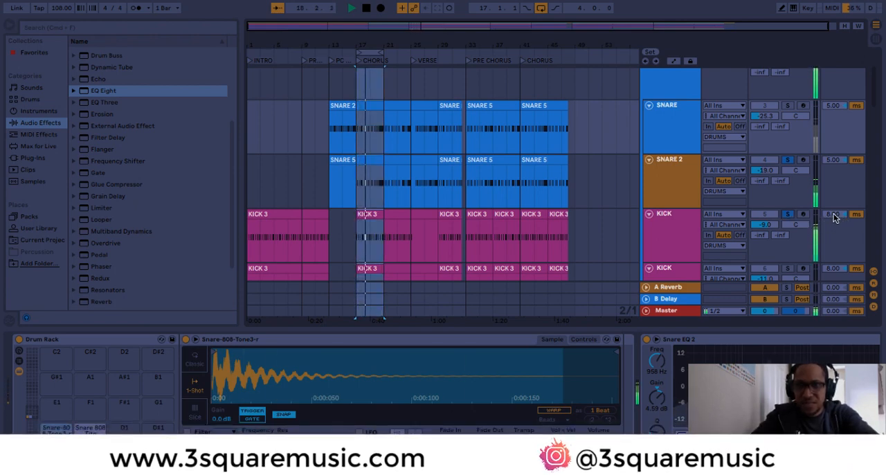
click(135, 8)
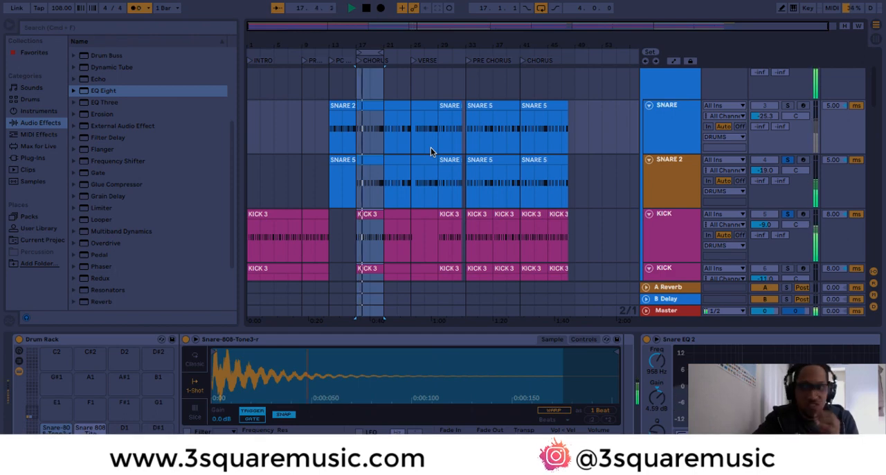
key(space)
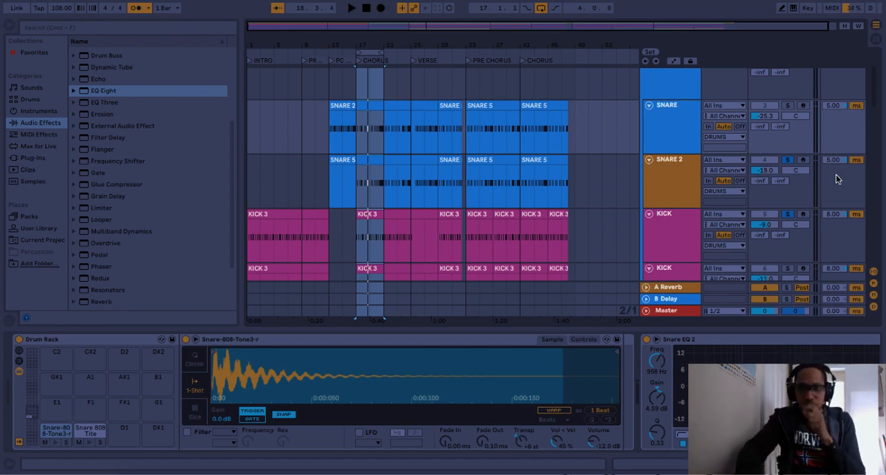
- Clear the drum solos and play the full chorus loop while reviewing the tracks down to 22 Bright SAW
click(787, 163)
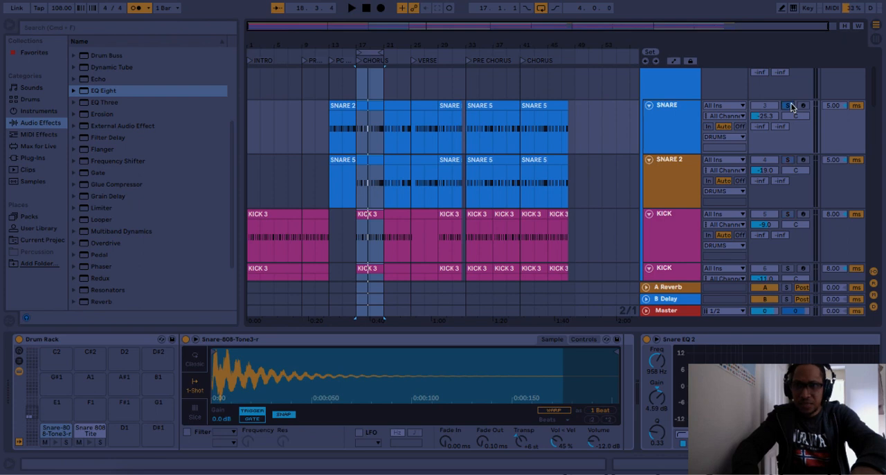
click(790, 106)
key(space)
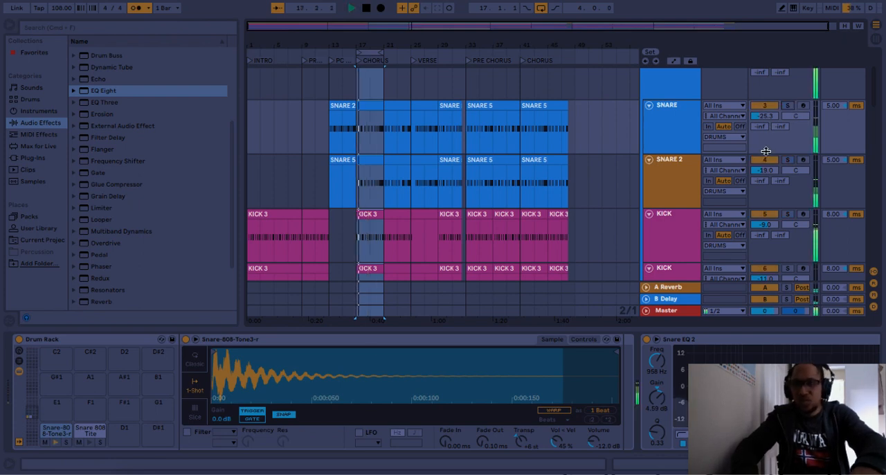
scroll(780, 207, down, 5)
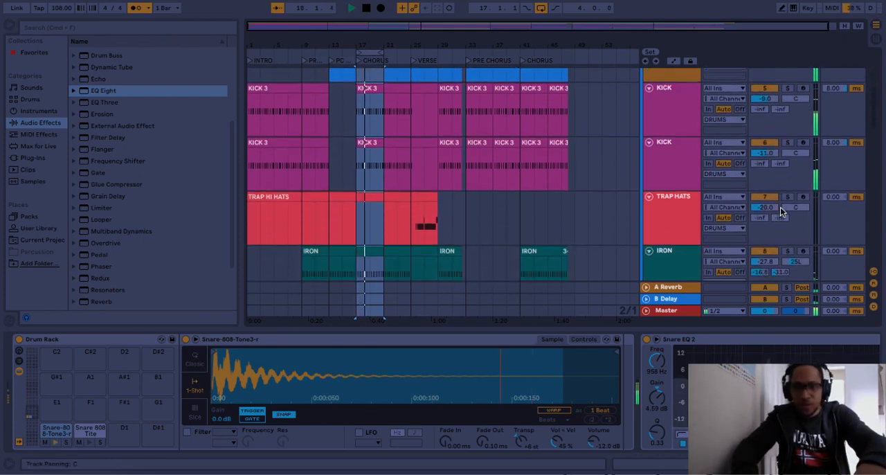
scroll(780, 207, down, 10)
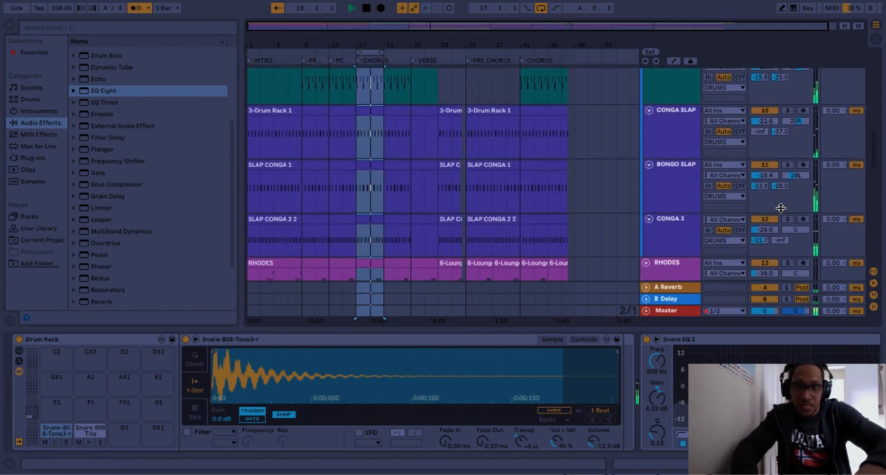
scroll(781, 207, down, 10)
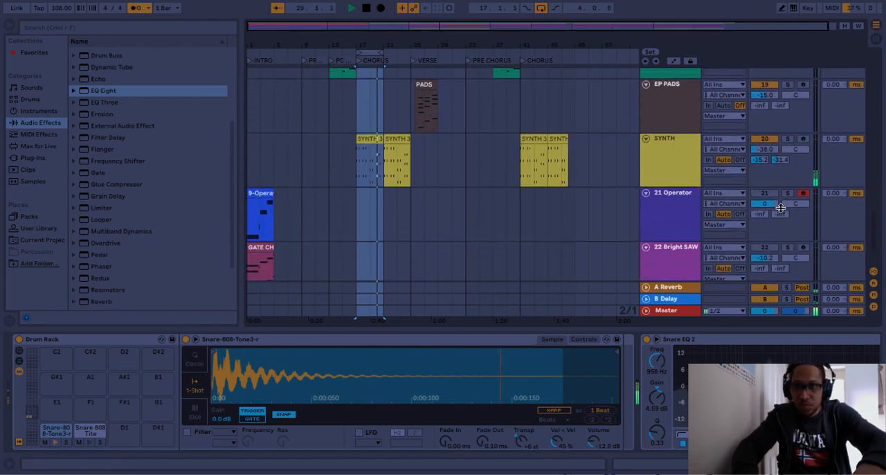
scroll(780, 207, down, 2)
scroll(781, 206, up, 3)
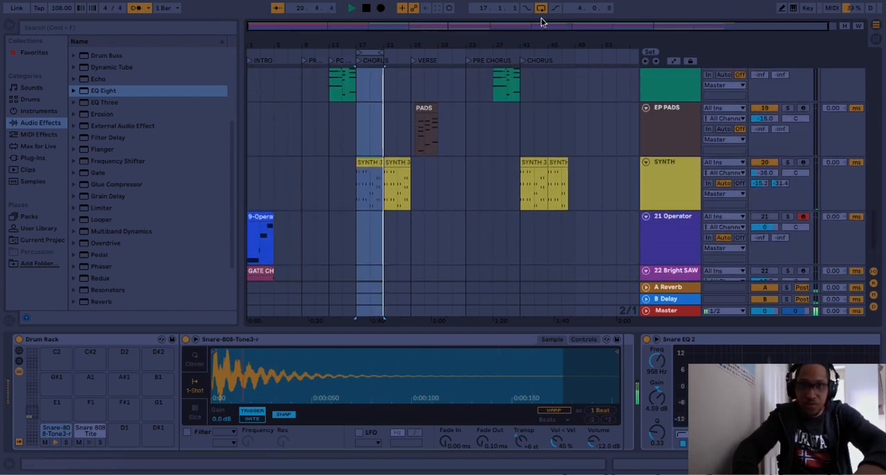
- Switch looping off and extend the loop range from the chorus through the verse to bar 33, 16 bars long
click(538, 9)
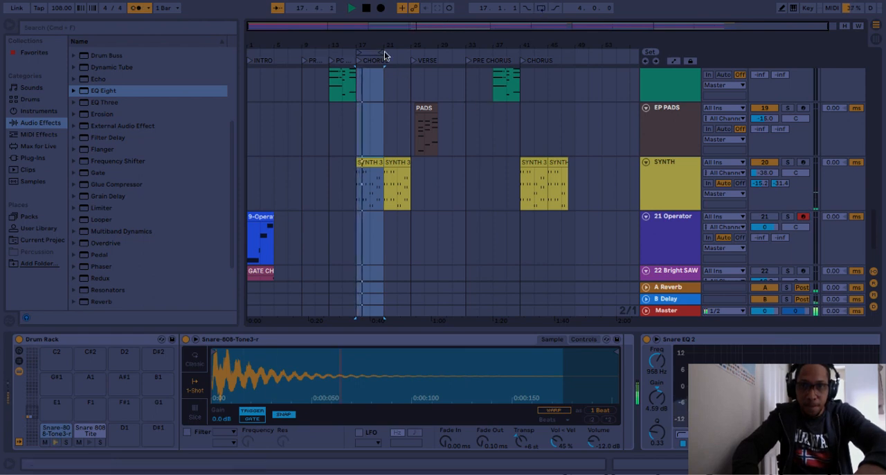
drag(385, 55, 468, 61)
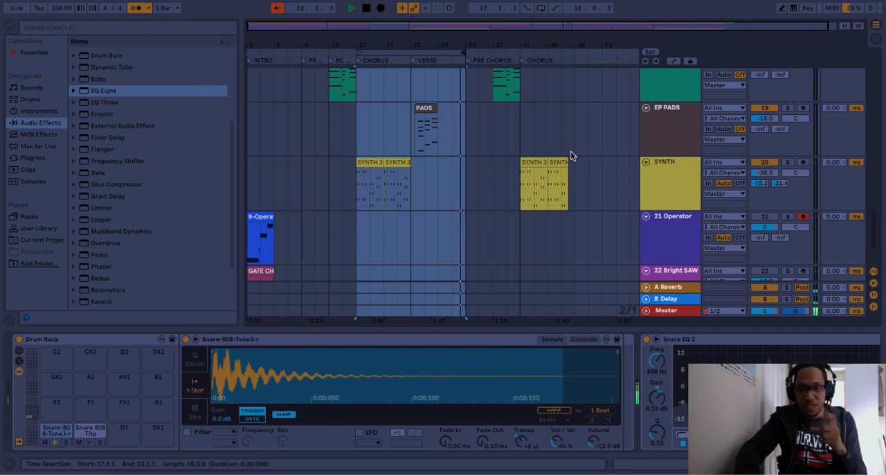
- Place the insert marker at bar 49 on EP PADS and review the tracks up to CONGA SLAP during the pre-chorus
scroll(571, 151, up, 3)
click(574, 208)
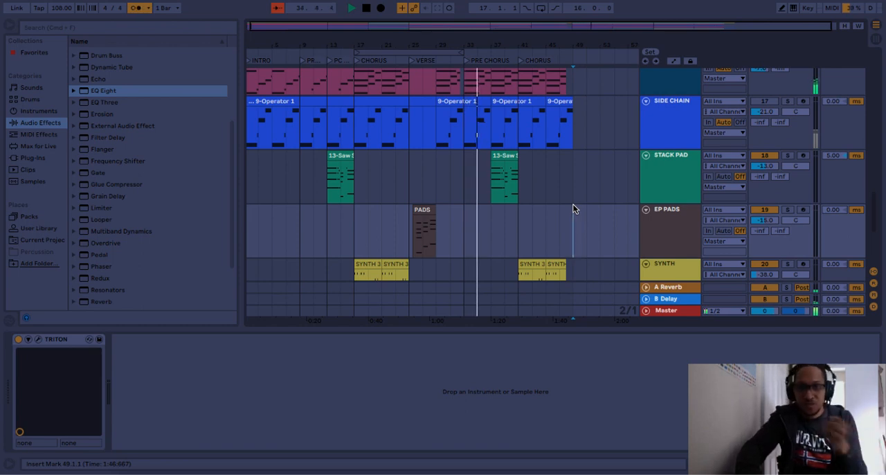
scroll(573, 208, up, 5)
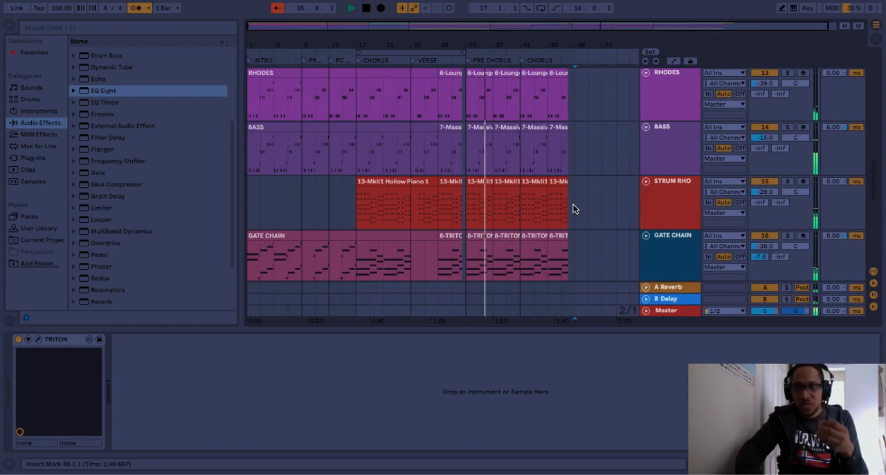
scroll(573, 208, up, 5)
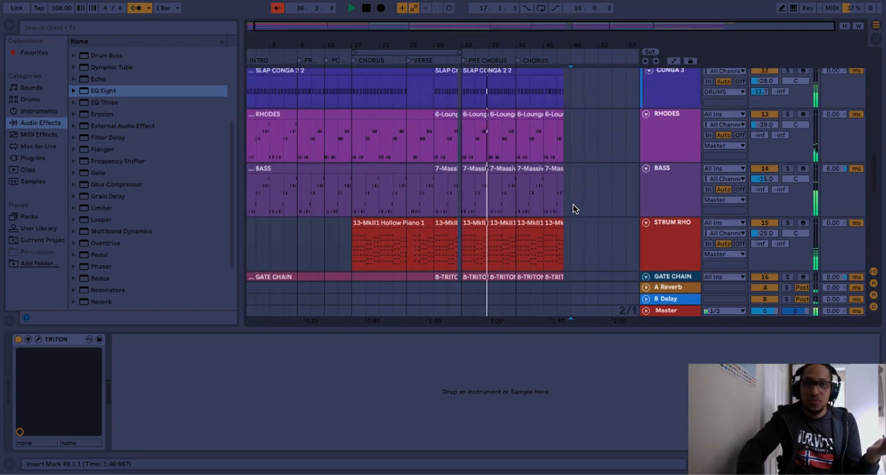
scroll(573, 209, up, 2)
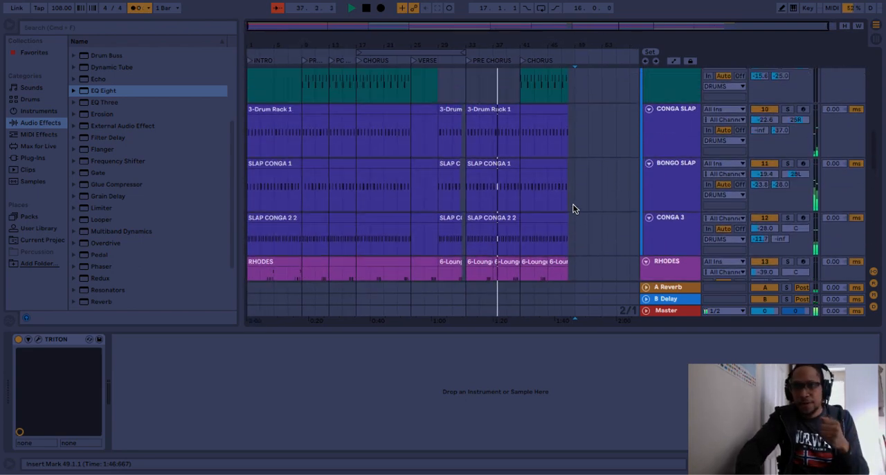